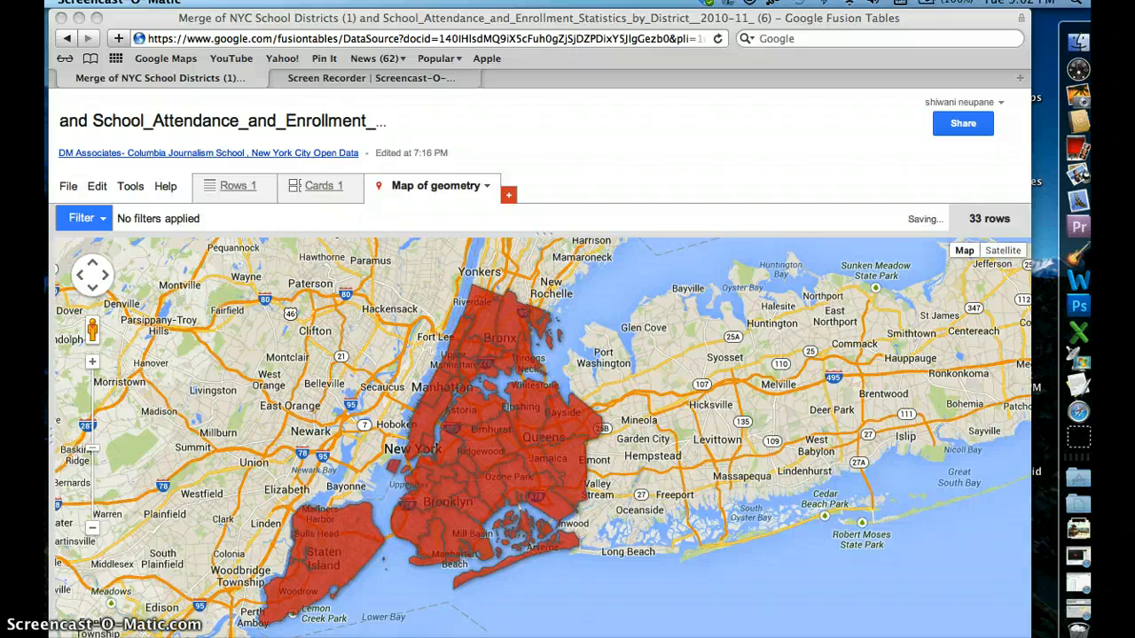
{"action": "left_click", "coordinate": [488, 186]}
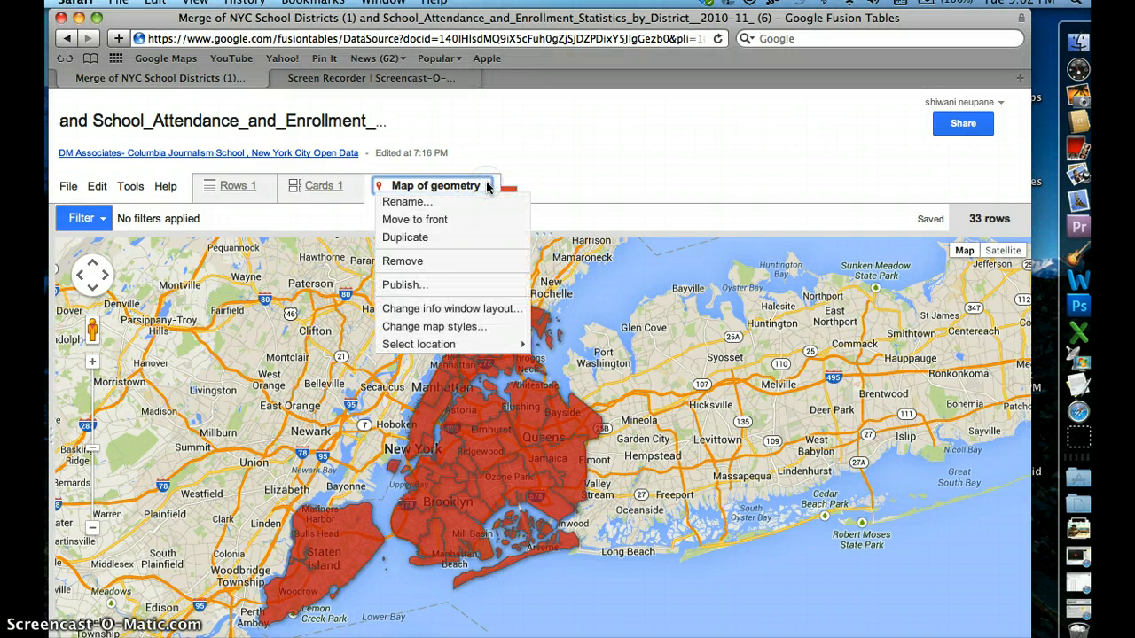
{"action": "left_click", "coordinate": [482, 329]}
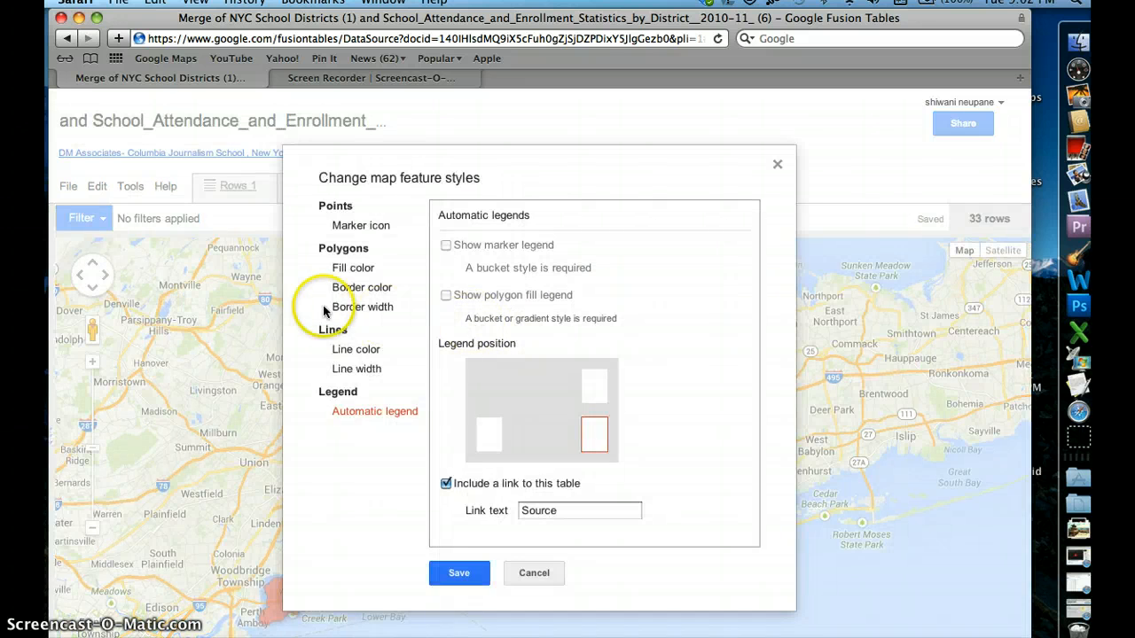
{"action": "left_click", "coordinate": [533, 574]}
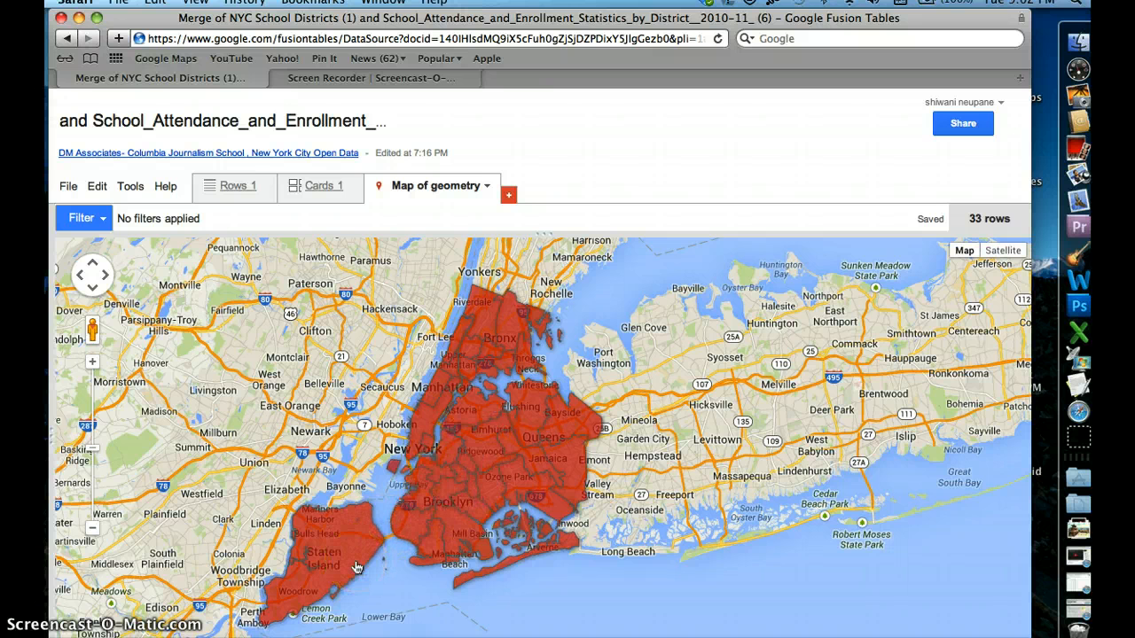
Step: Change the map styles so that the polygon fill color is divided into buckets
{"action": "left_click", "coordinate": [483, 186]}
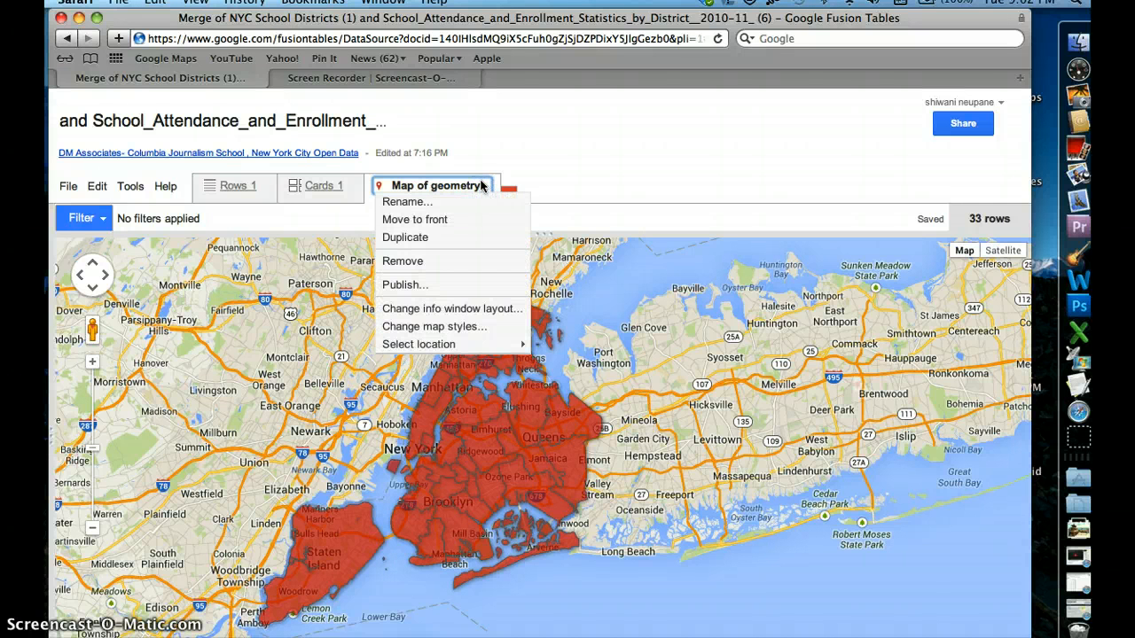
{"action": "left_click", "coordinate": [439, 329]}
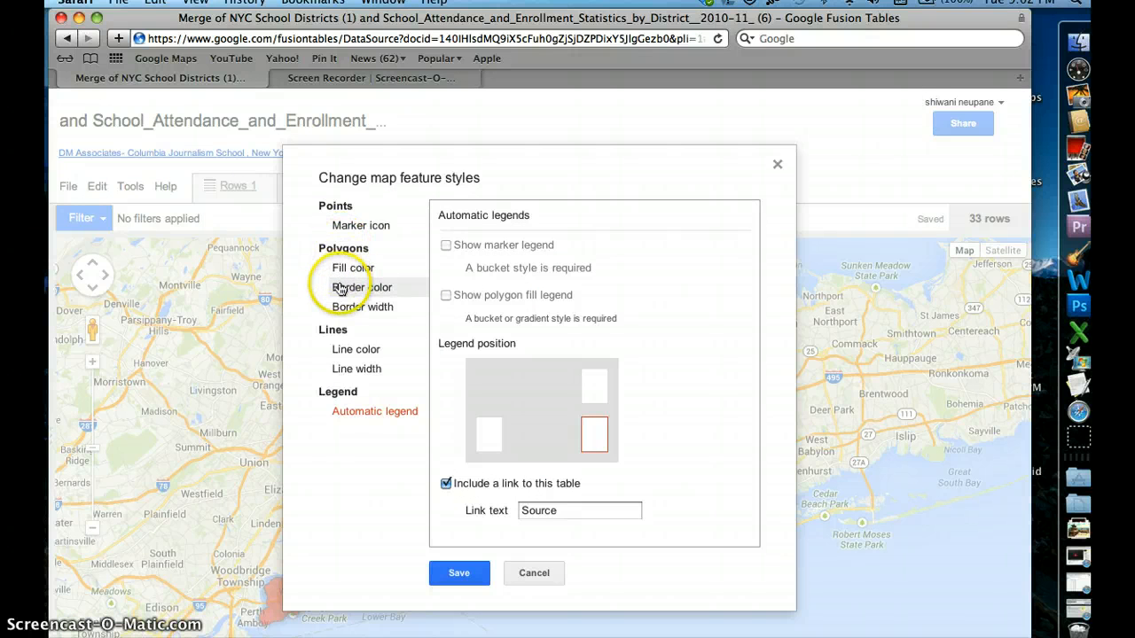
{"action": "left_click", "coordinate": [340, 271]}
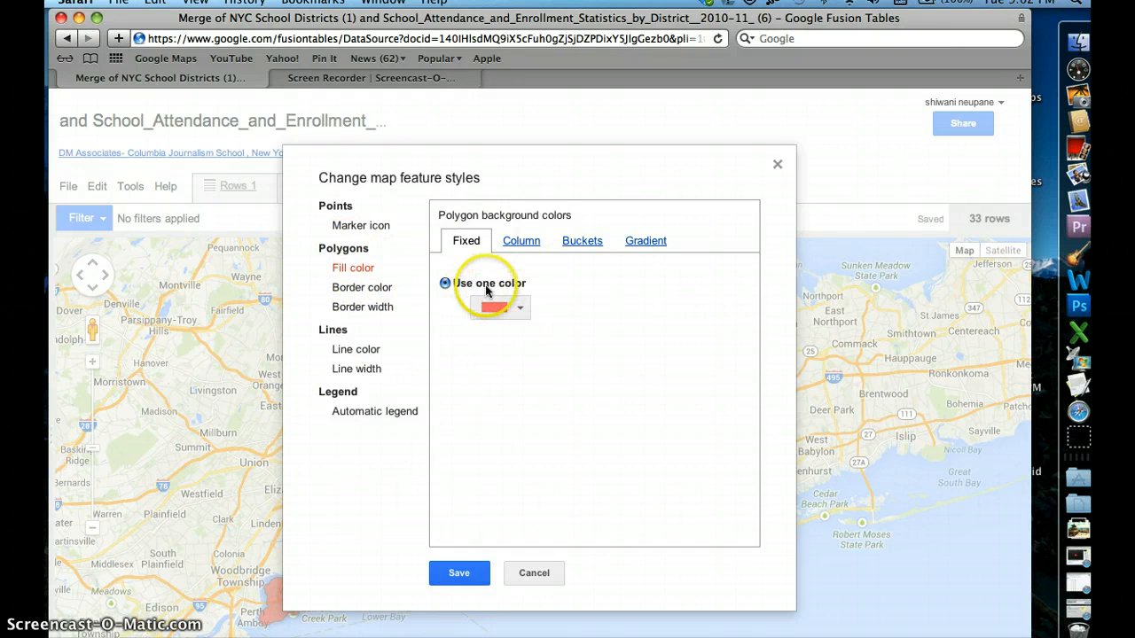
{"action": "left_click", "coordinate": [514, 239]}
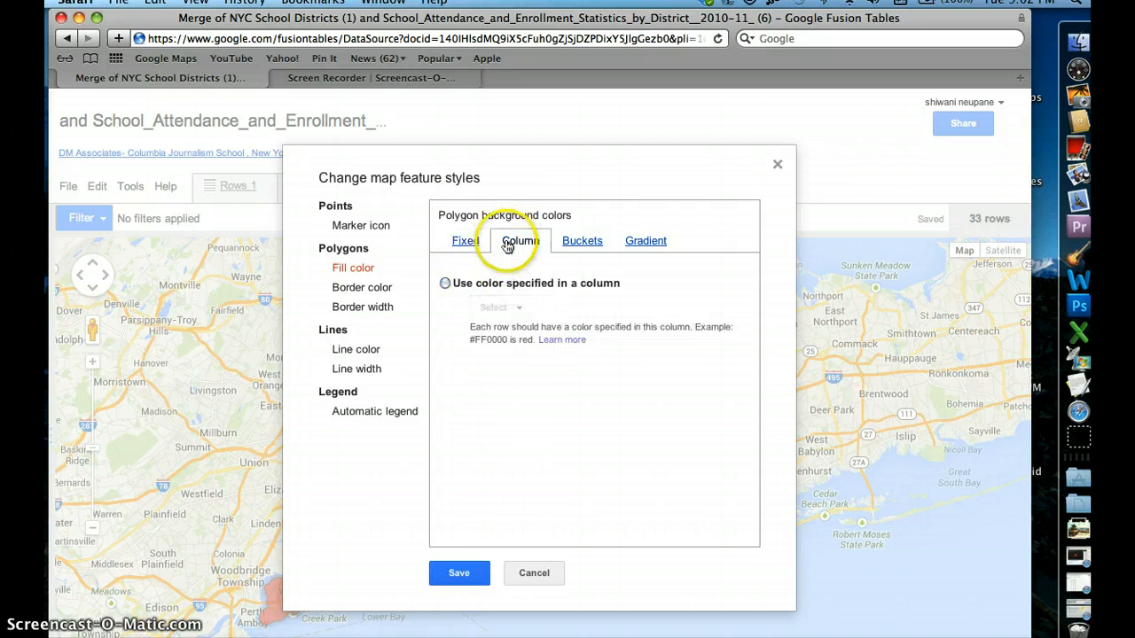
{"action": "left_click", "coordinate": [577, 240]}
{"action": "left_click", "coordinate": [445, 289]}
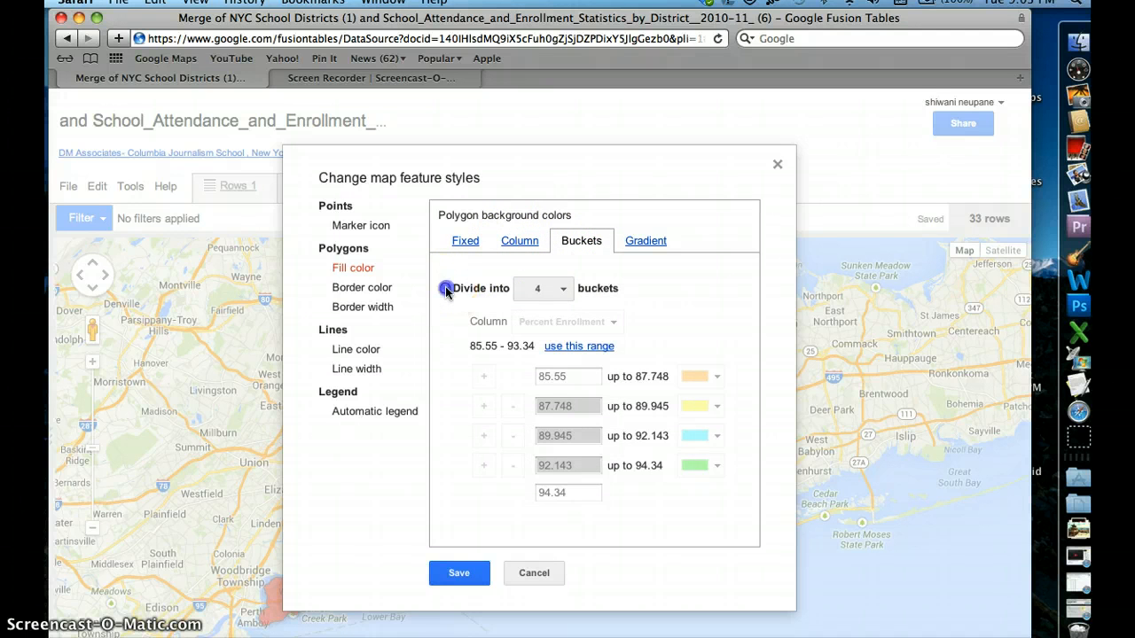
Step: Divide the polygon fill into 4 buckets based on the Percent Enrollment column and save the map style
{"action": "left_click", "coordinate": [553, 289]}
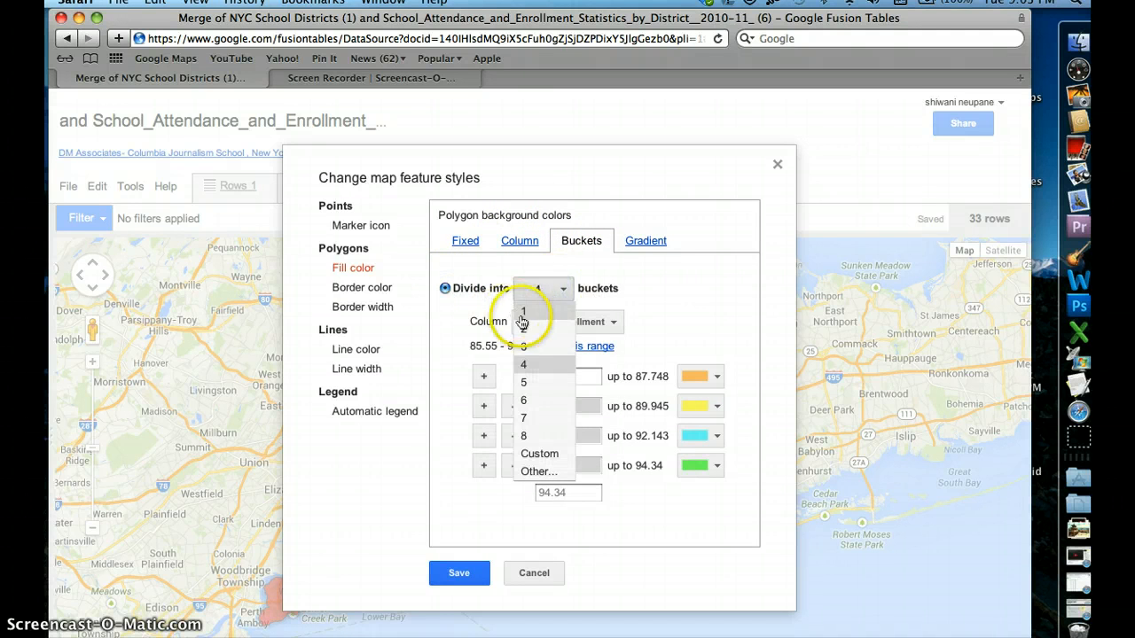
{"action": "left_click", "coordinate": [524, 311]}
{"action": "left_click", "coordinate": [562, 291]}
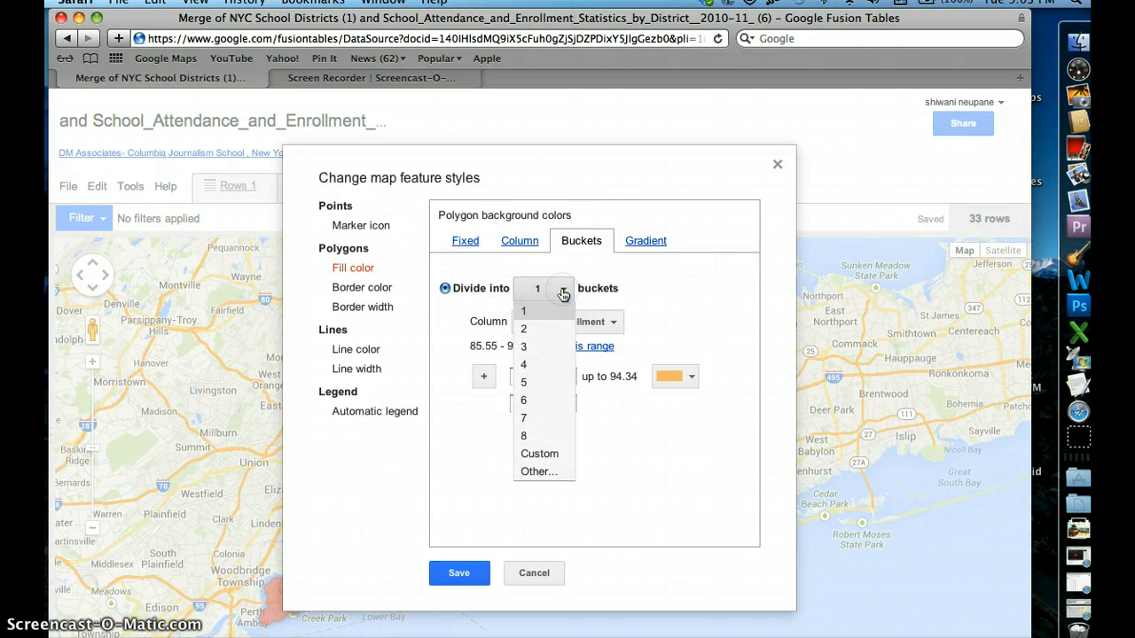
{"action": "left_click", "coordinate": [525, 365]}
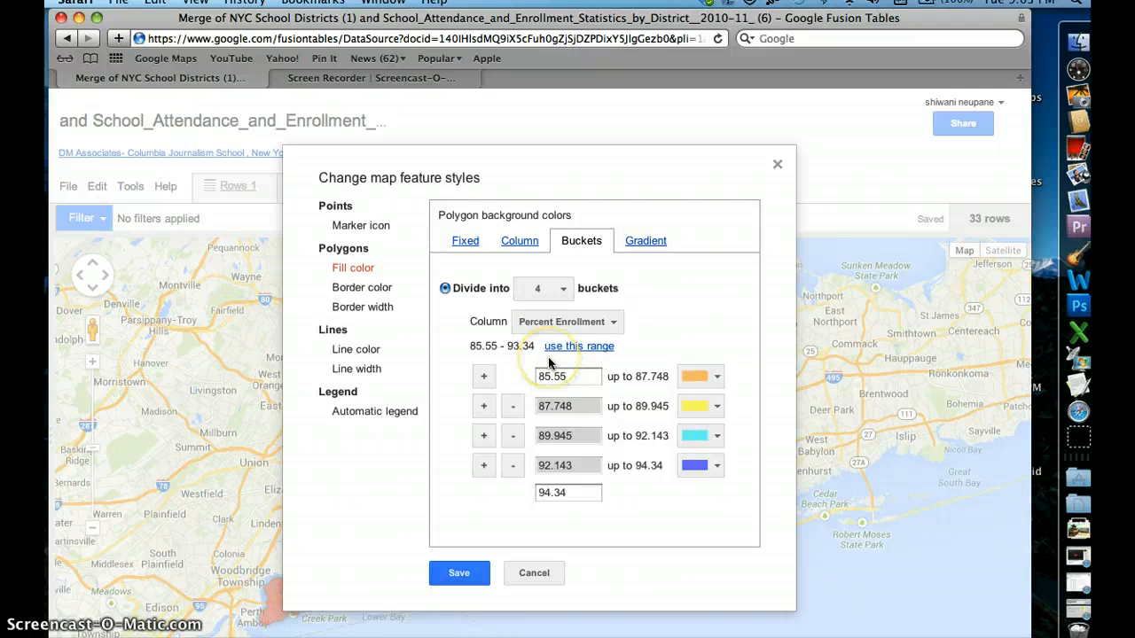
{"action": "left_click", "coordinate": [609, 322]}
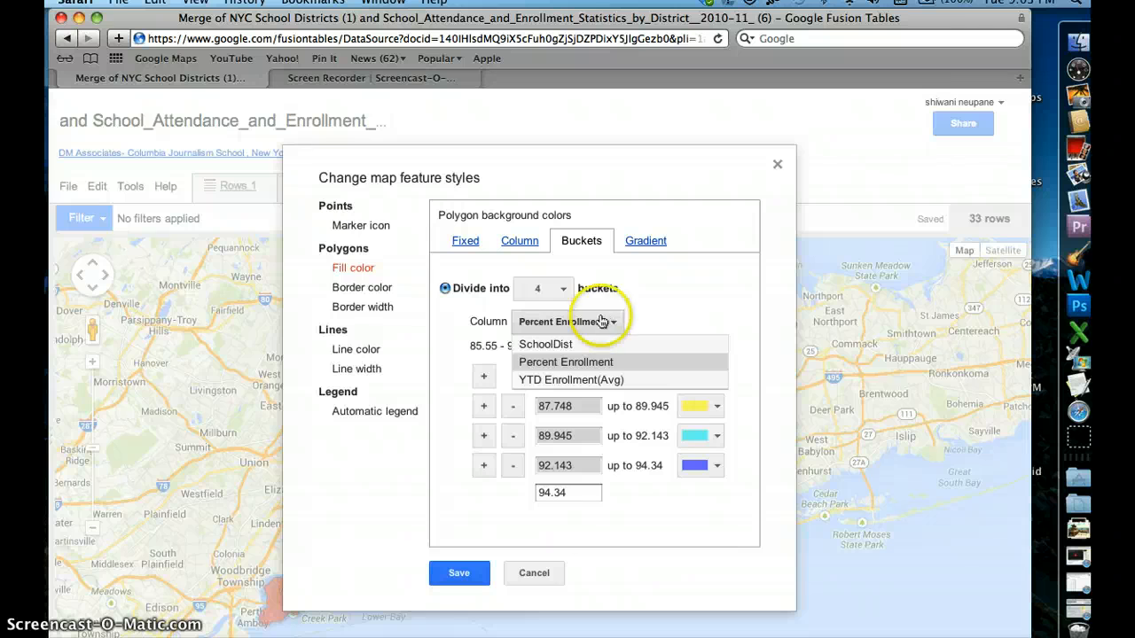
{"action": "left_click", "coordinate": [569, 364]}
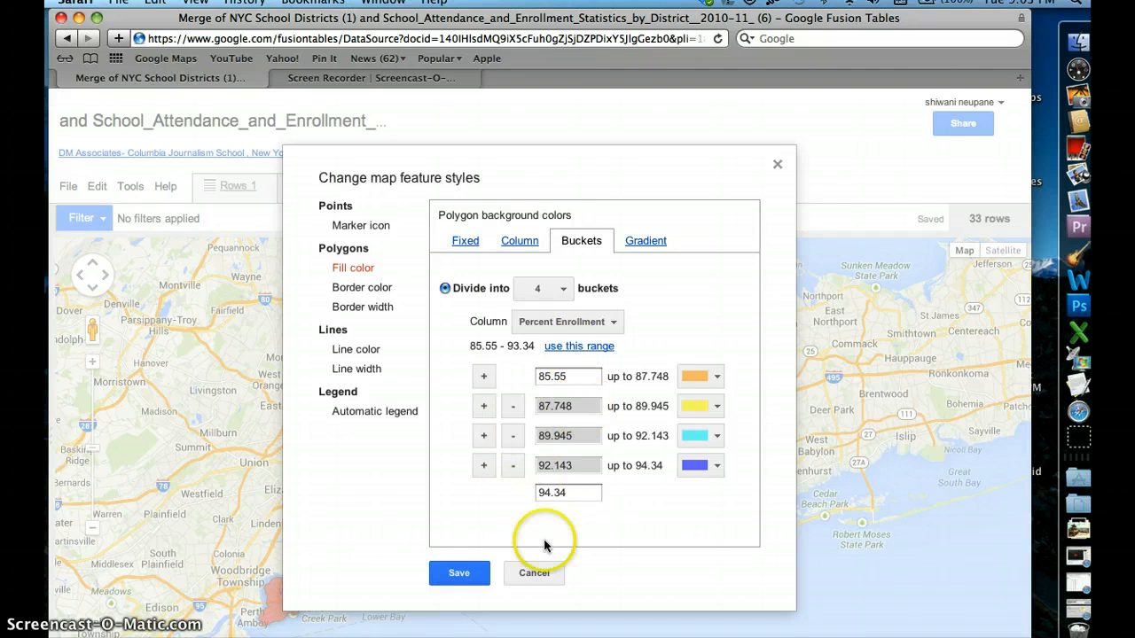
{"action": "left_click", "coordinate": [467, 581]}
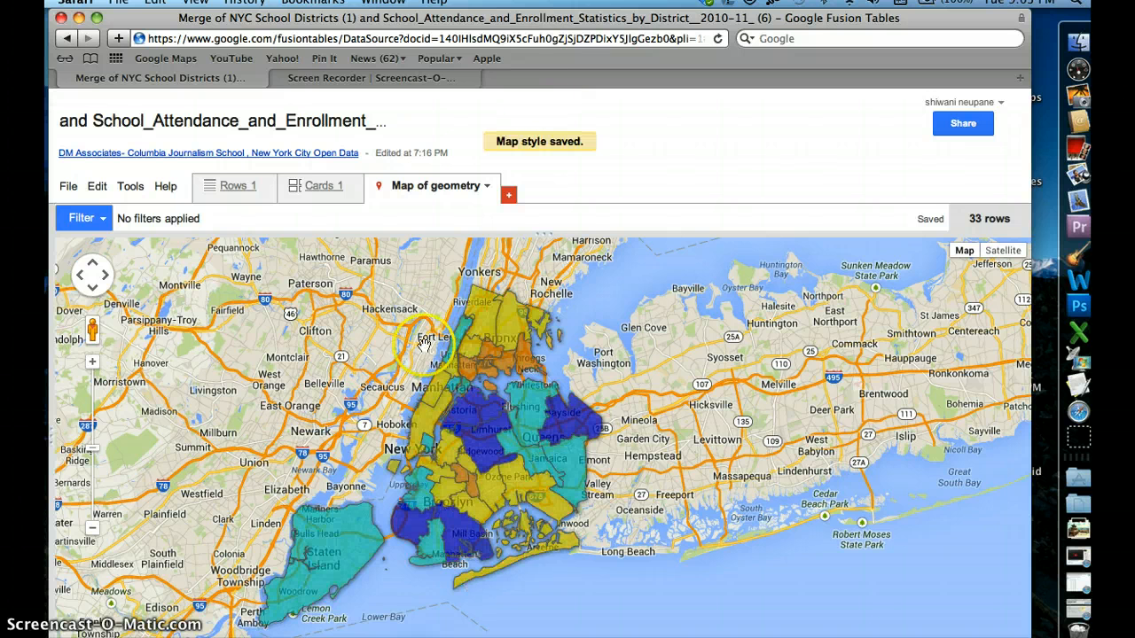
Step: Reopen the map styles and set the fill color of the 92.143 to 94.34 bucket to dark teal
{"action": "left_click_drag", "start_coordinate": [414, 329], "coordinate": [432, 300]}
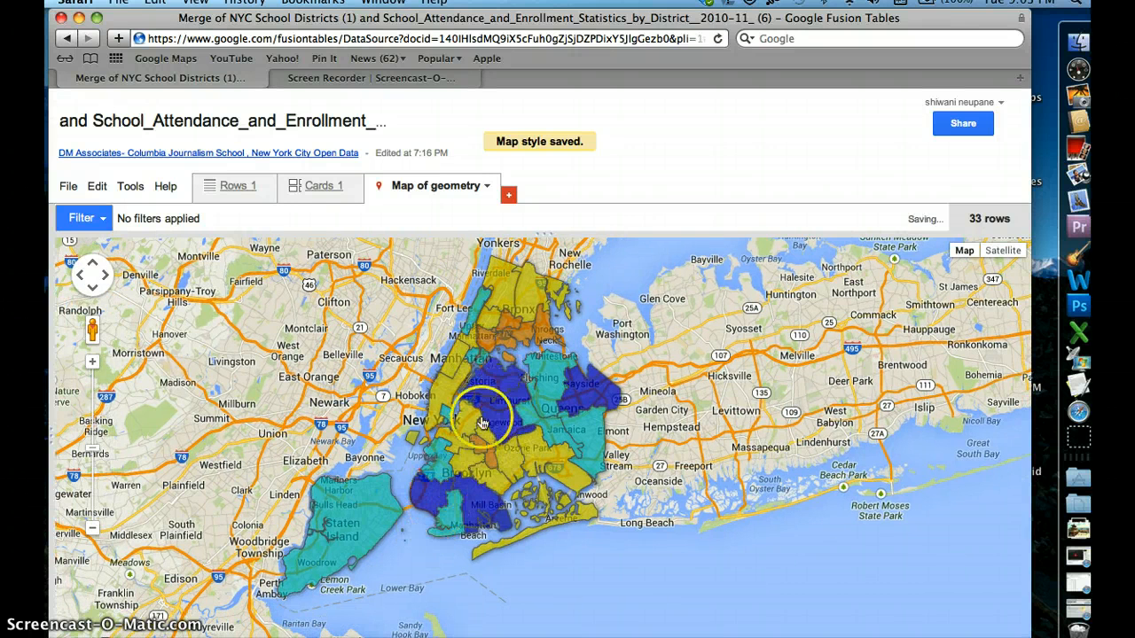
{"action": "left_click", "coordinate": [487, 187]}
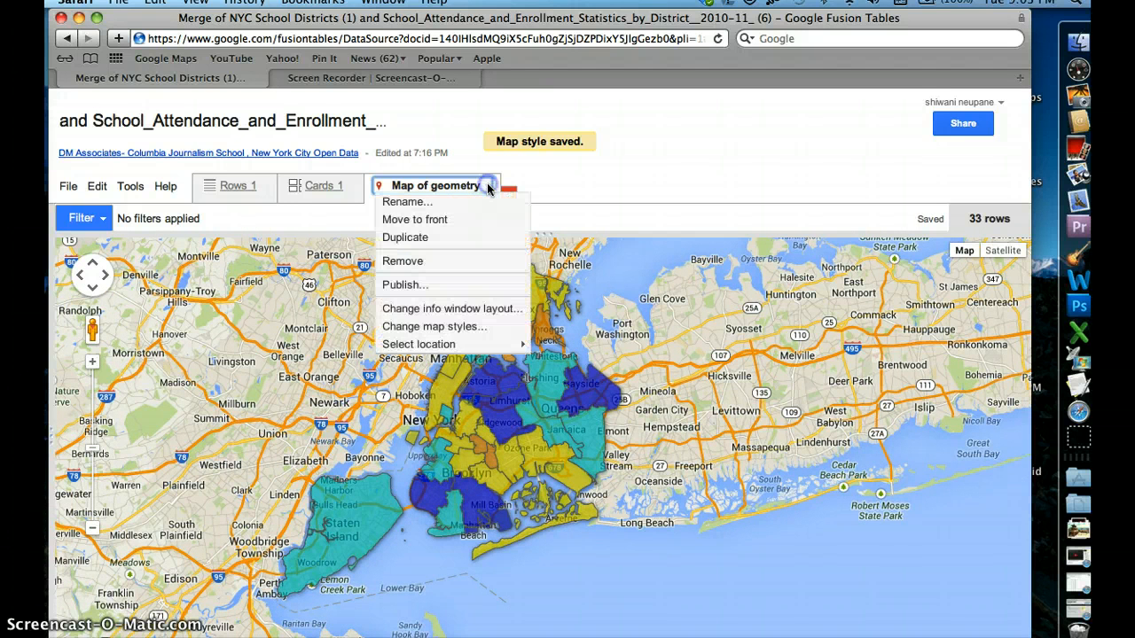
{"action": "left_click", "coordinate": [432, 326]}
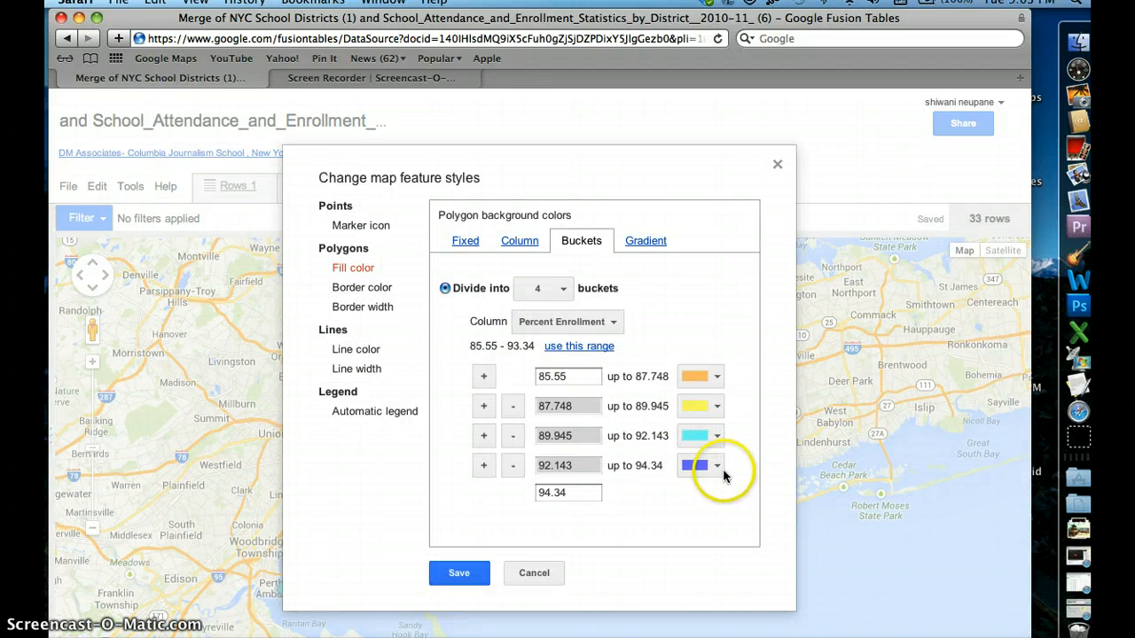
{"action": "left_click", "coordinate": [716, 468]}
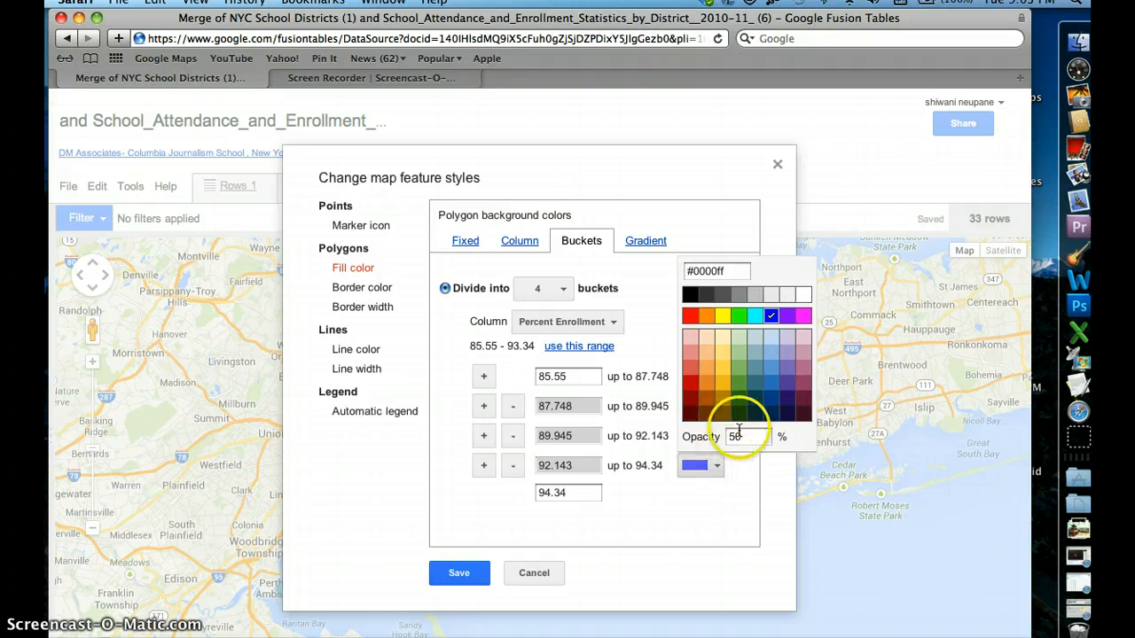
{"action": "left_click", "coordinate": [754, 383]}
{"action": "left_click", "coordinate": [716, 467]}
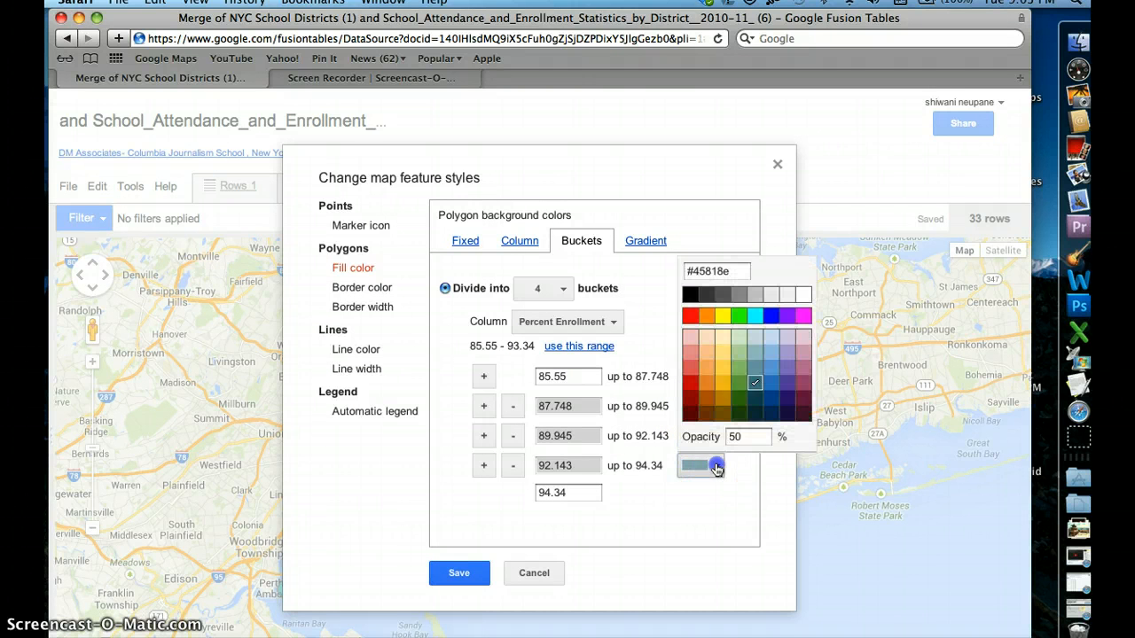
{"action": "left_click", "coordinate": [755, 399]}
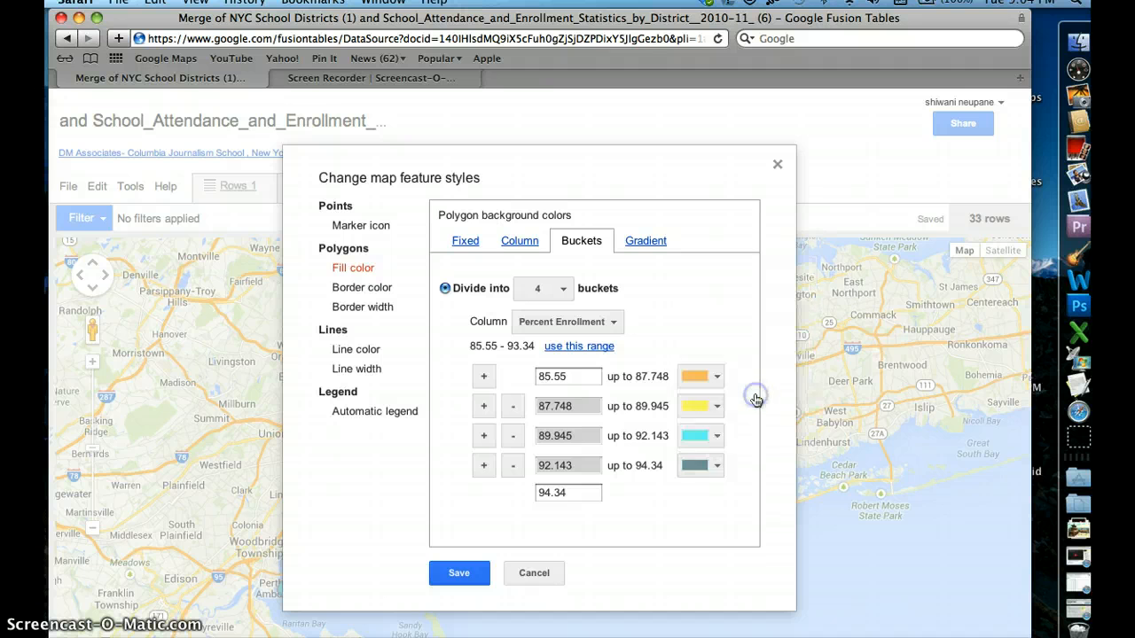
Step: Set the fill color of the 89.945 to 92.143 bucket to a muted medium blue
{"action": "left_click", "coordinate": [717, 435]}
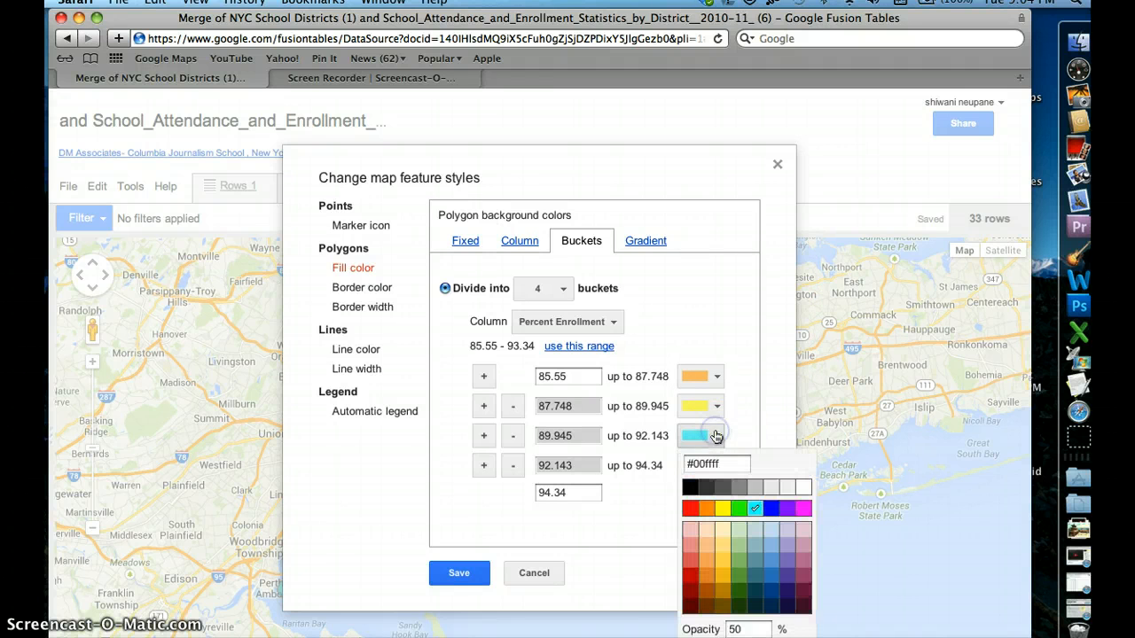
{"action": "left_click", "coordinate": [772, 547]}
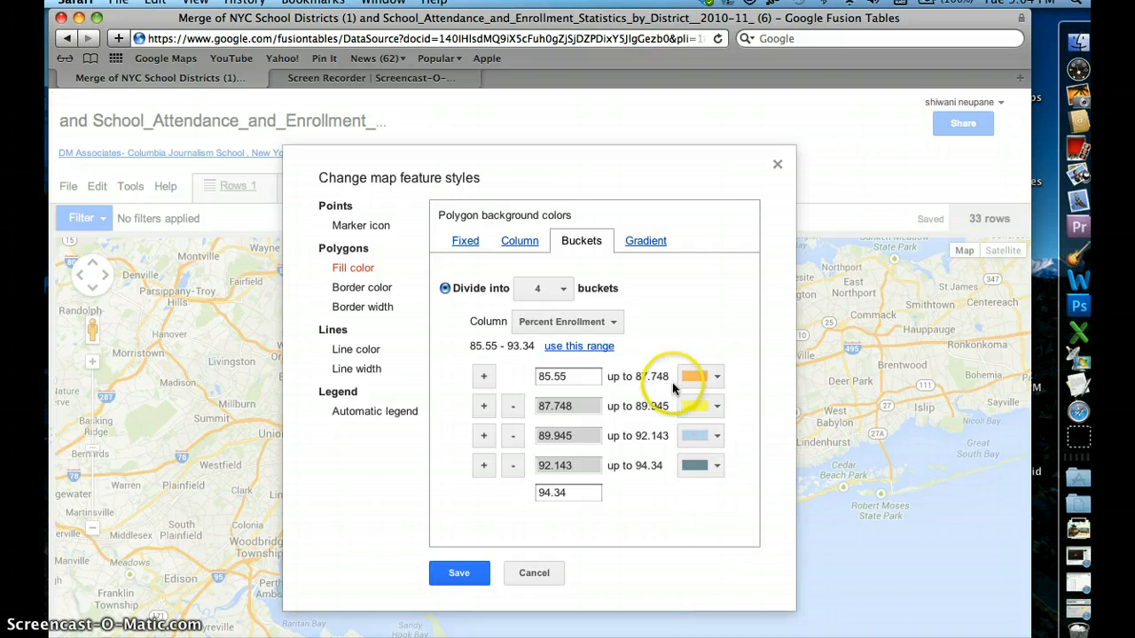
{"action": "left_click", "coordinate": [716, 435]}
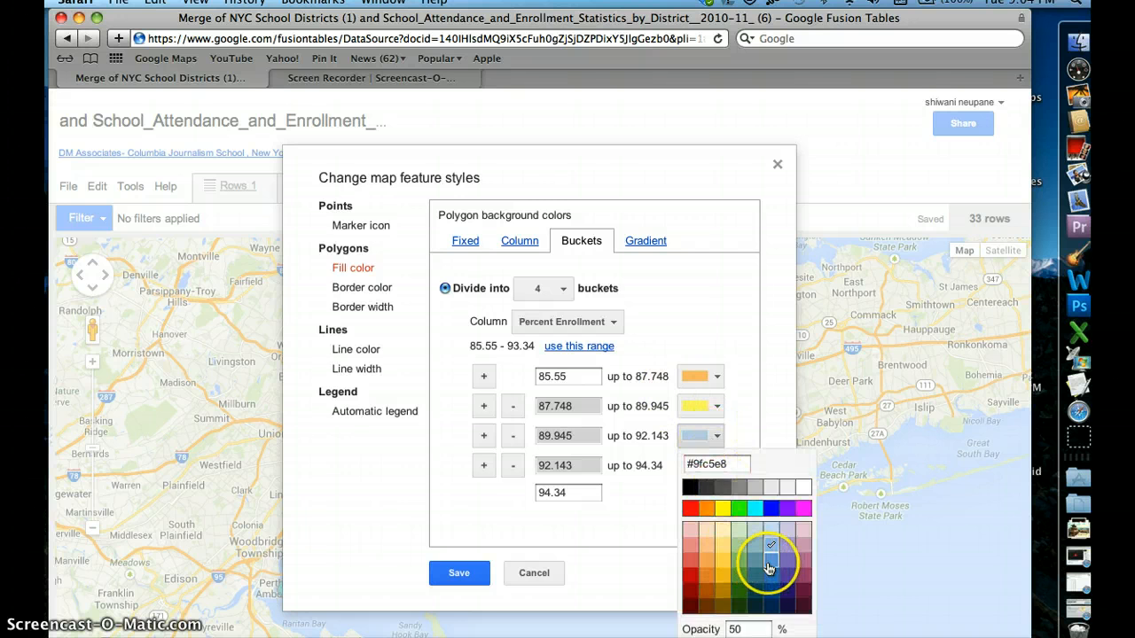
{"action": "left_click", "coordinate": [768, 568]}
Step: Color the 87.748 to 89.945 bucket muted green and the 85.55 to 87.748 bucket muted orange, and save the map style
{"action": "left_click", "coordinate": [716, 407]}
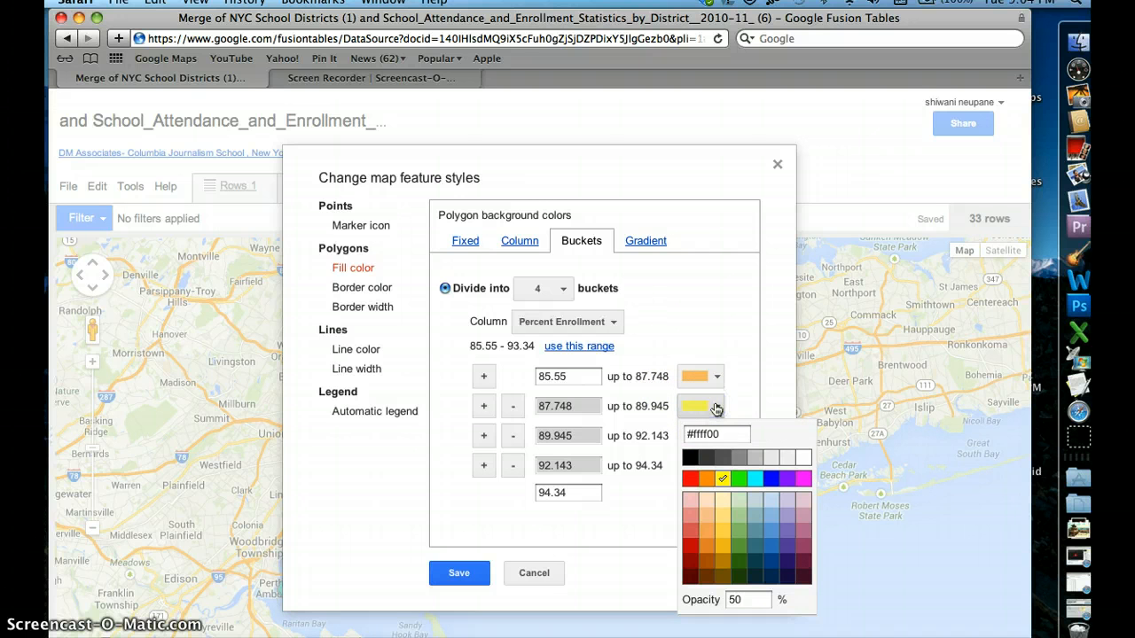
{"action": "left_click", "coordinate": [738, 548]}
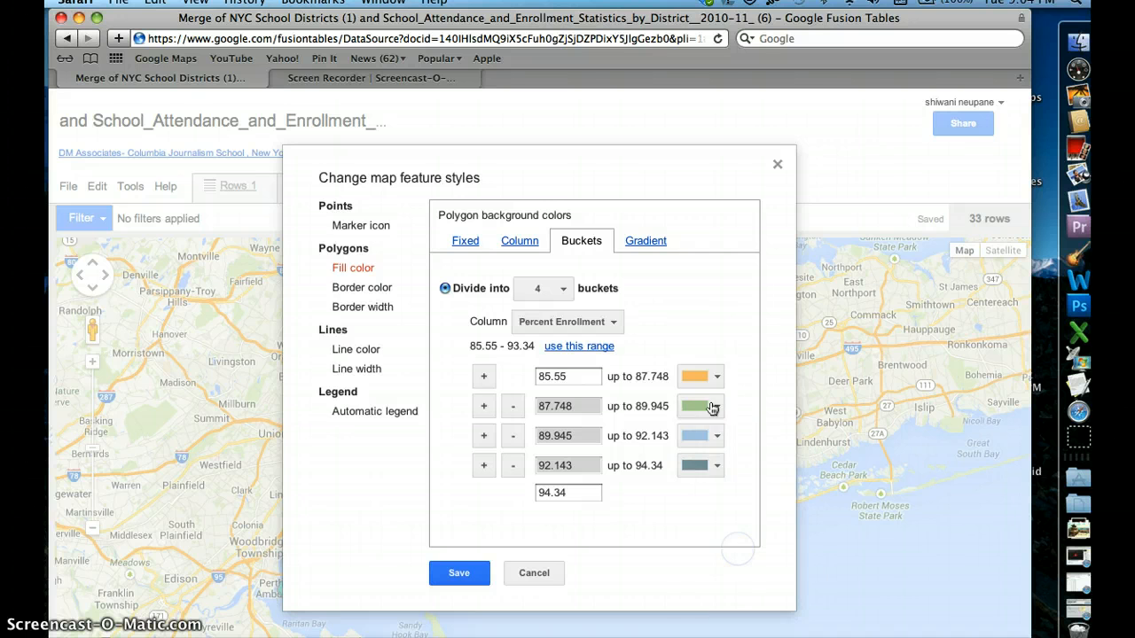
{"action": "left_click", "coordinate": [714, 388]}
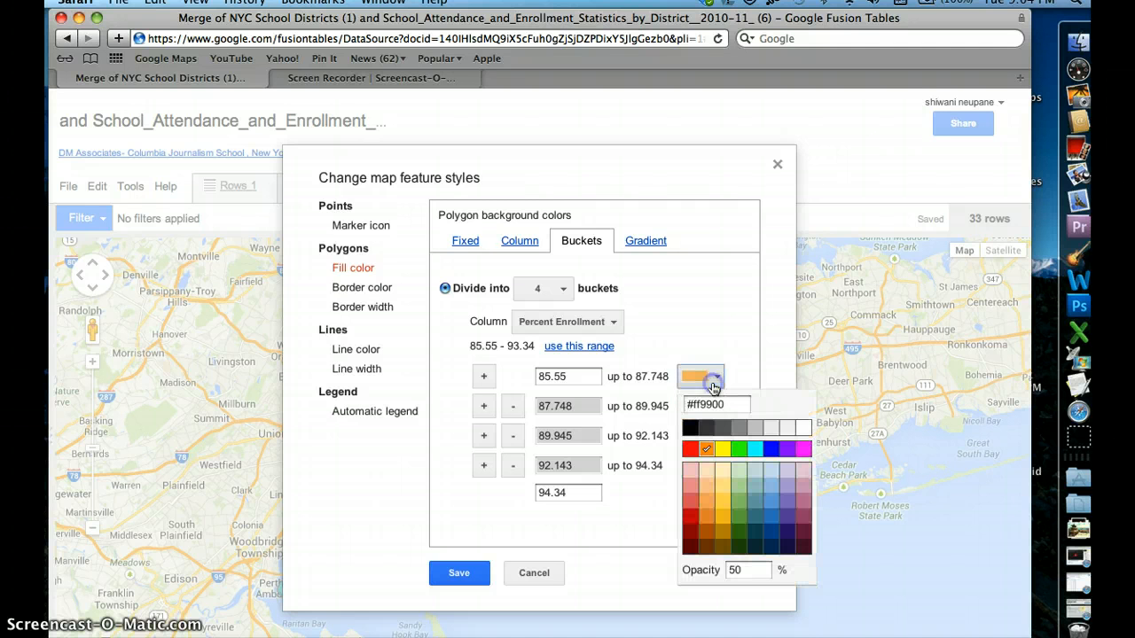
{"action": "left_click", "coordinate": [702, 522]}
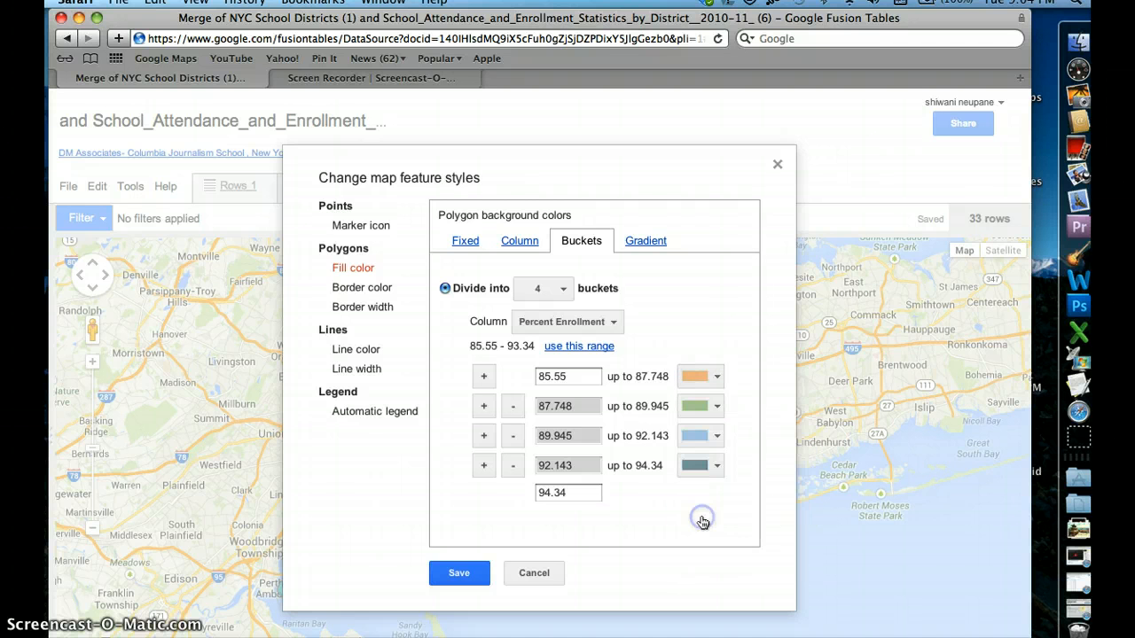
{"action": "left_click", "coordinate": [461, 572]}
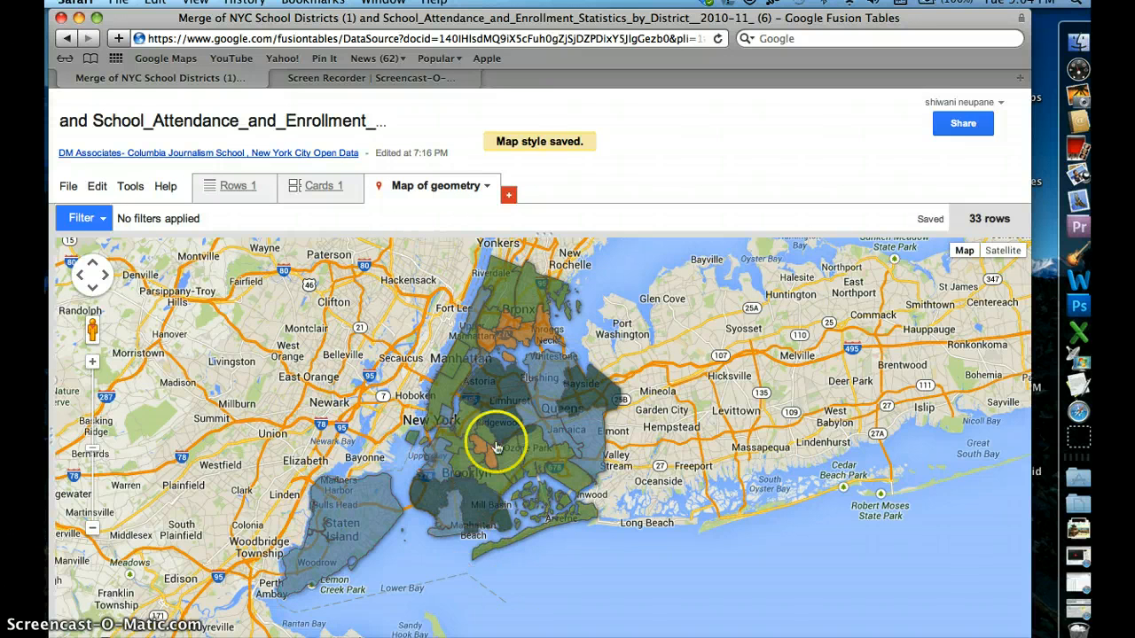
Step: Examine the enrollment details of a dark teal district in eastern Queens, the orange district in Brooklyn and a green one in the Bronx
{"action": "left_click", "coordinate": [579, 390]}
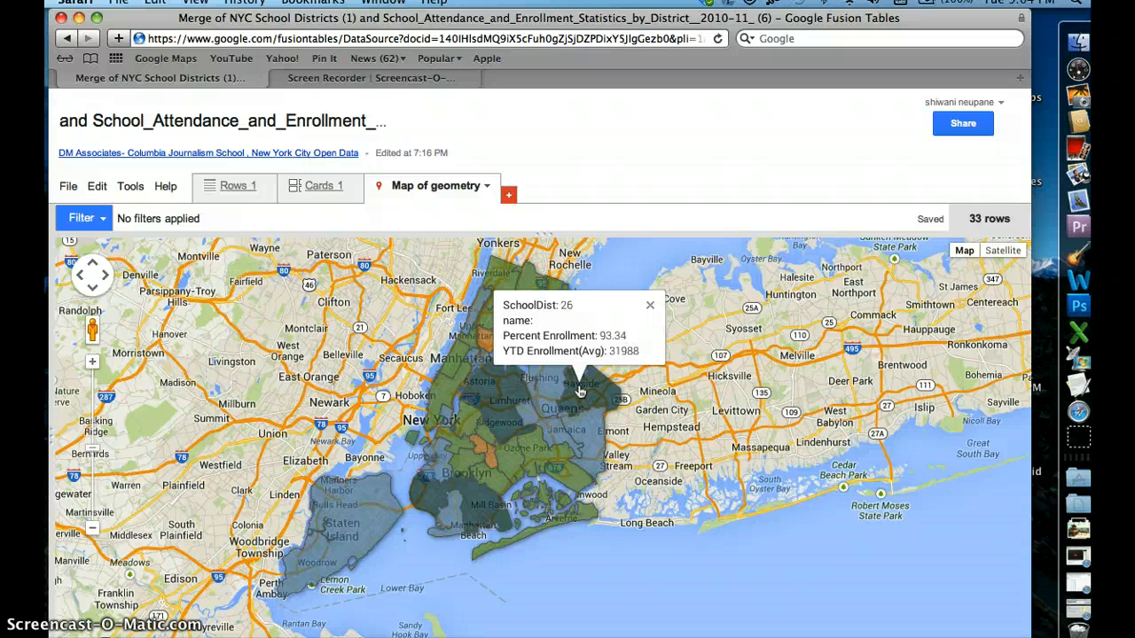
{"action": "left_click", "coordinate": [579, 390]}
{"action": "left_click", "coordinate": [482, 450]}
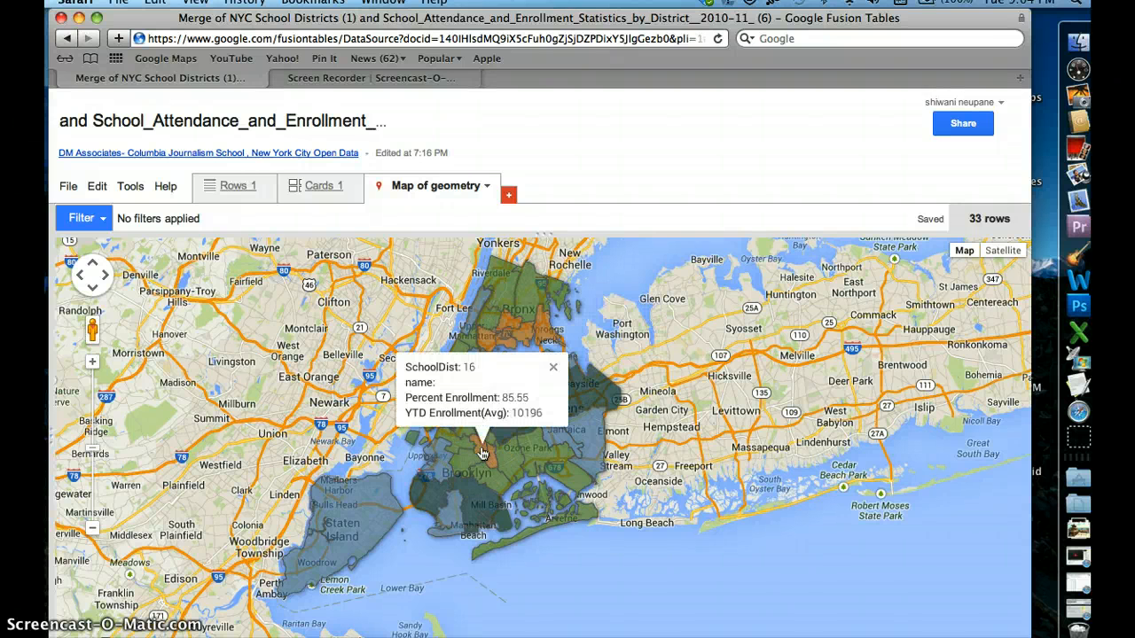
{"action": "left_click", "coordinate": [484, 452]}
{"action": "left_click", "coordinate": [517, 282]}
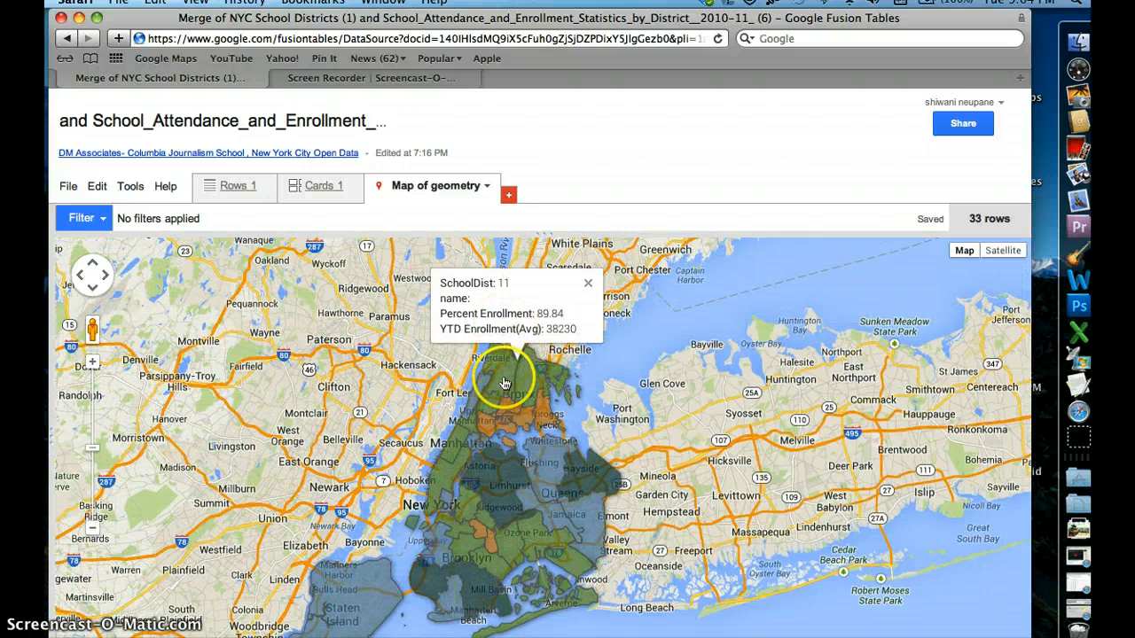
Step: Compare the enrollment details of several differently colored school districts across Queens and Brooklyn
{"action": "left_click", "coordinate": [499, 482]}
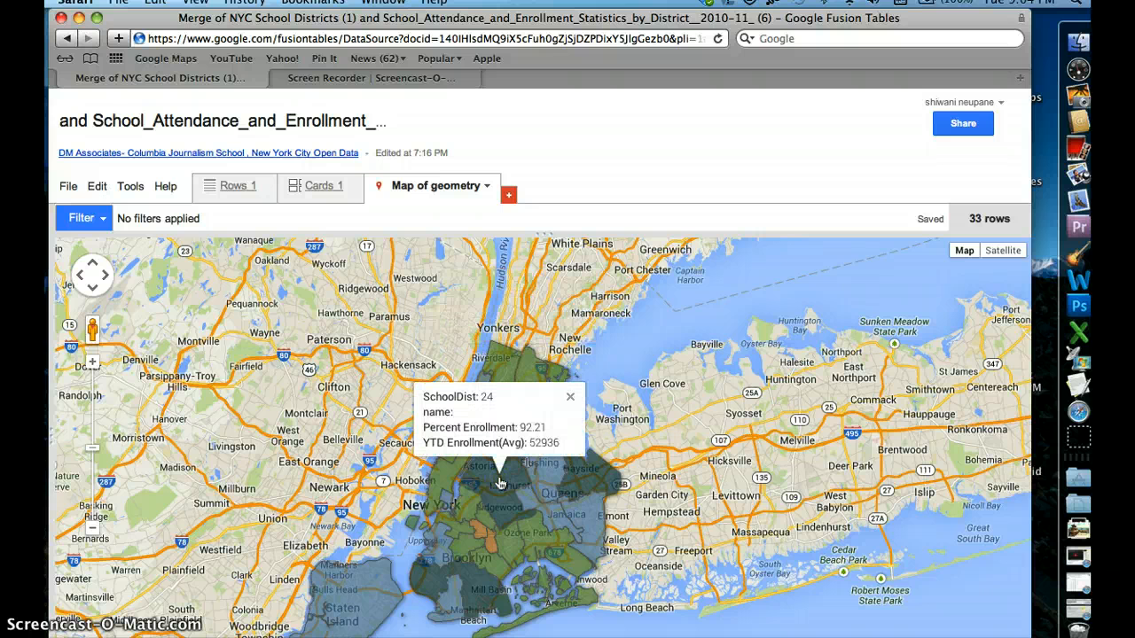
{"action": "left_click", "coordinate": [536, 481]}
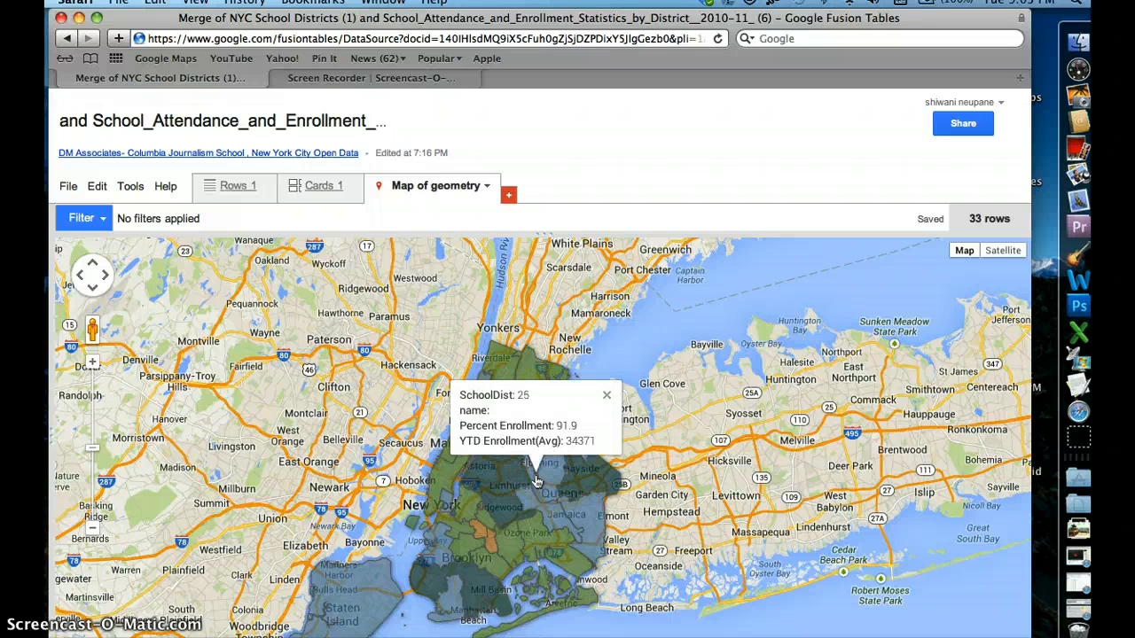
{"action": "left_click", "coordinate": [503, 486]}
{"action": "left_click", "coordinate": [597, 486]}
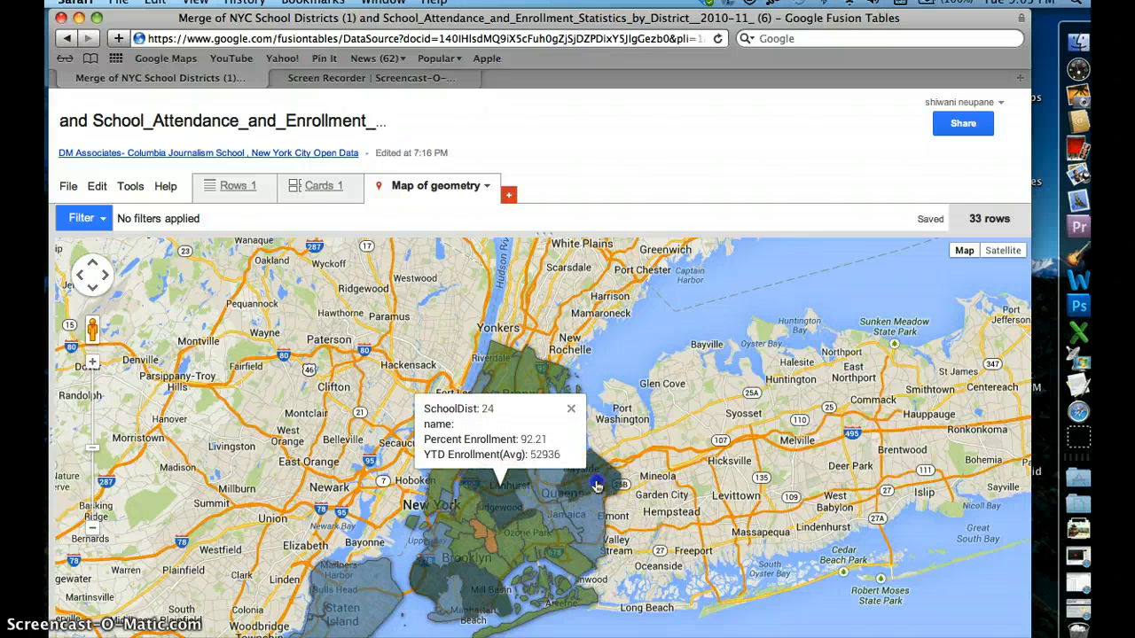
{"action": "left_click", "coordinate": [472, 543]}
{"action": "left_click", "coordinate": [541, 493]}
{"action": "left_click", "coordinate": [484, 555]}
{"action": "left_click", "coordinate": [465, 589]}
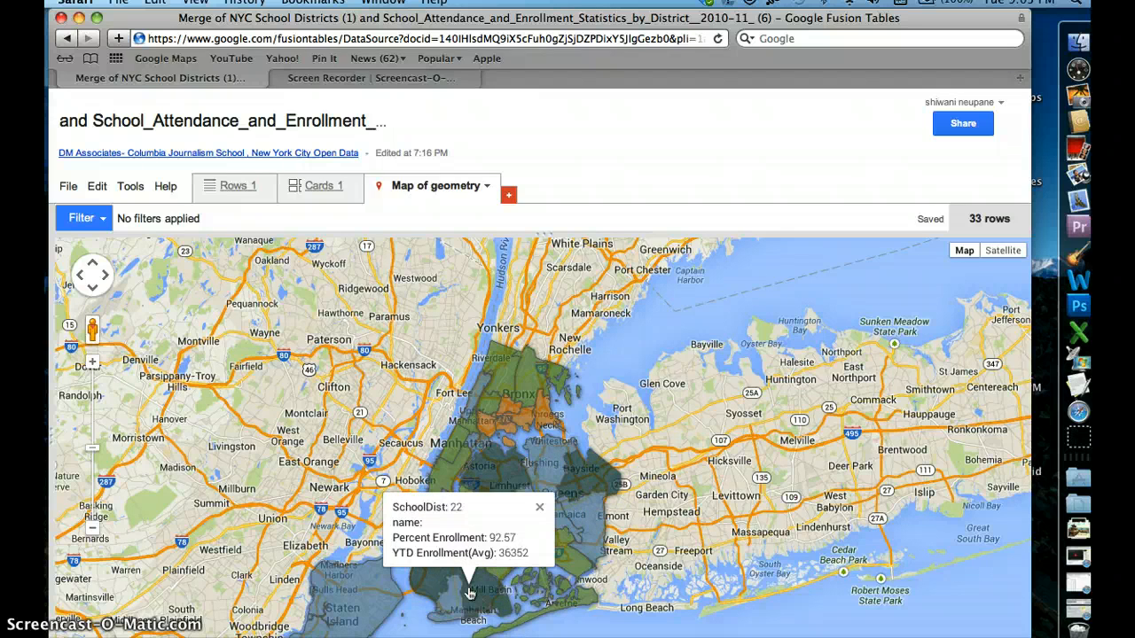
Step: Check the enrollment details of the dark teal districts around Bayside and Astoria in Queens
{"action": "left_click", "coordinate": [589, 454]}
{"action": "left_click", "coordinate": [477, 481]}
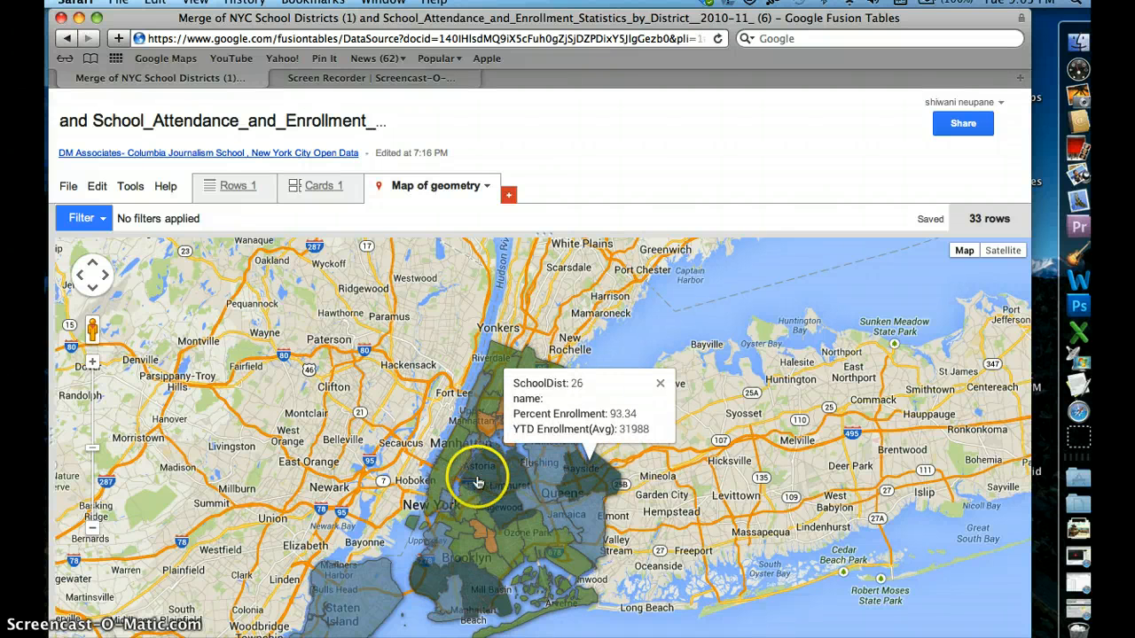
{"action": "left_click_drag", "start_coordinate": [410, 349], "coordinate": [412, 247]}
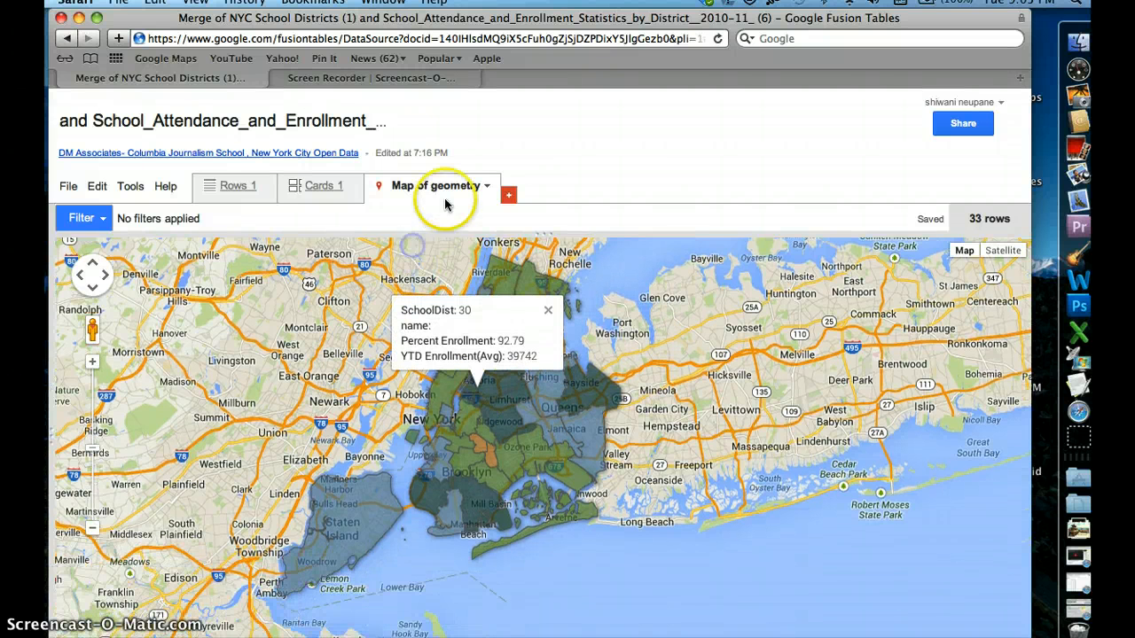
{"action": "left_click", "coordinate": [486, 190]}
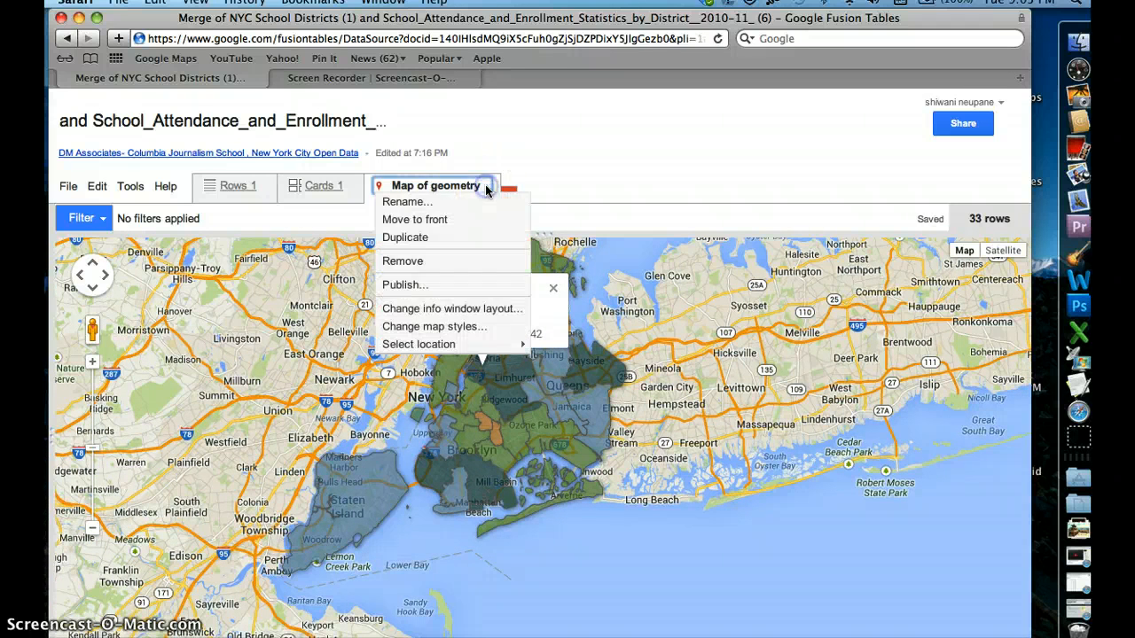
{"action": "left_click", "coordinate": [266, 387]}
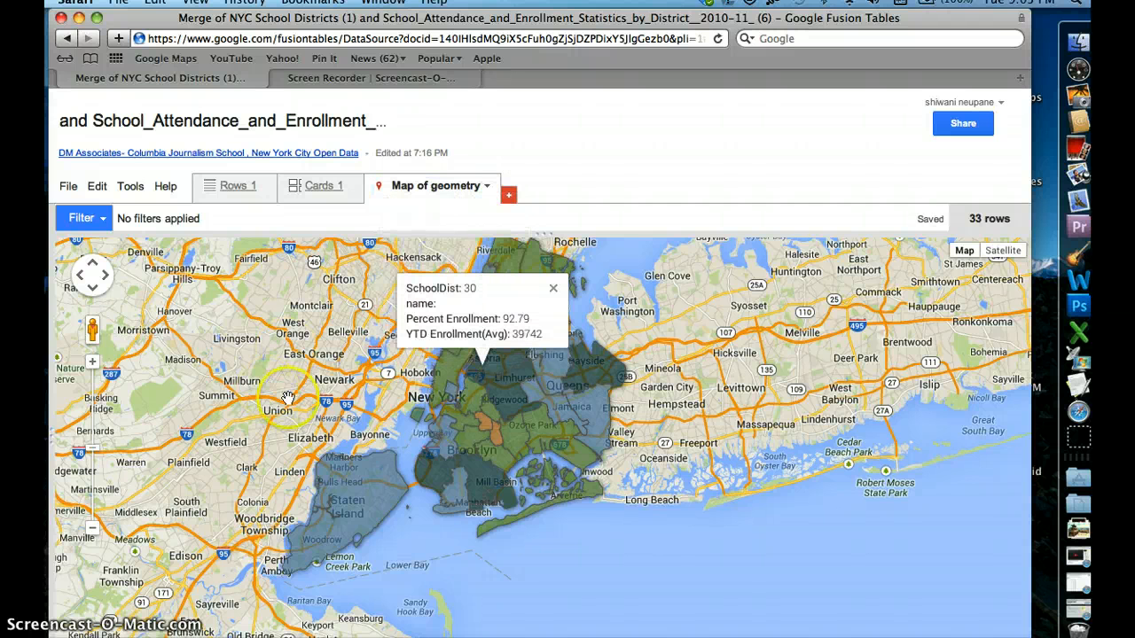
{"action": "left_click_drag", "start_coordinate": [676, 422], "coordinate": [676, 470]}
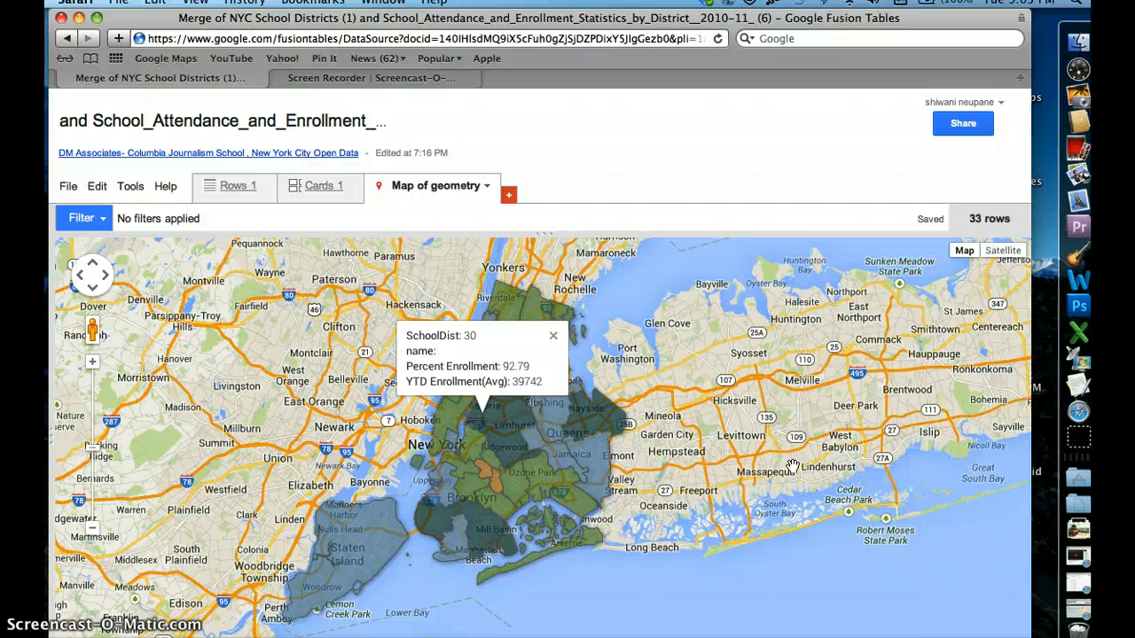
Step: Turn on the polygon fill legend in the map's automatic legend settings
{"action": "left_click", "coordinate": [485, 188]}
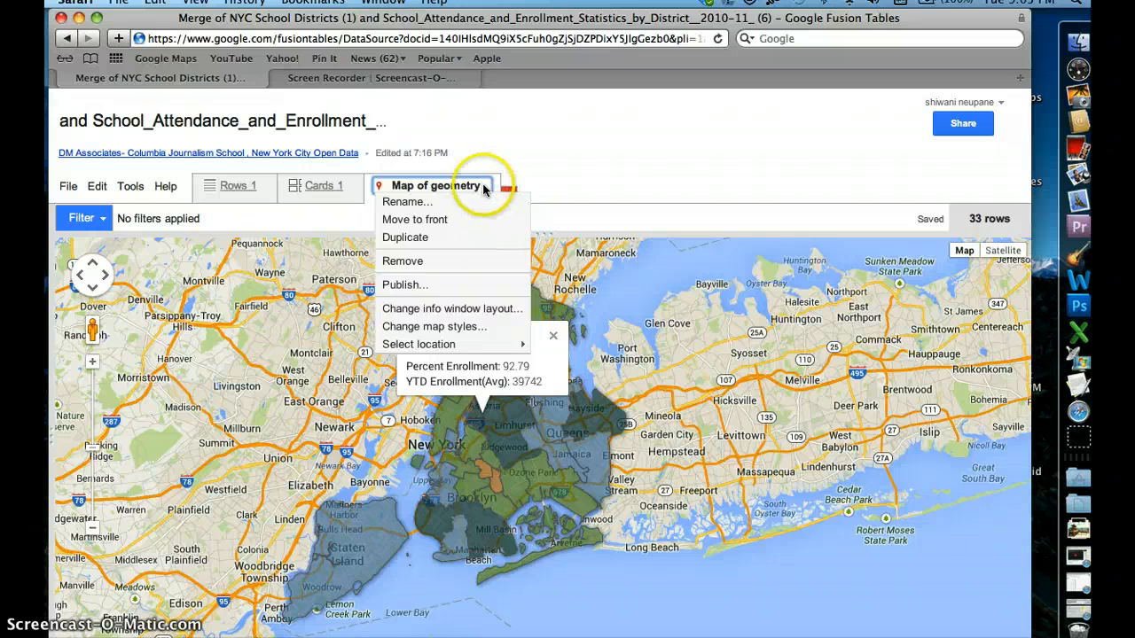
{"action": "left_click", "coordinate": [440, 328]}
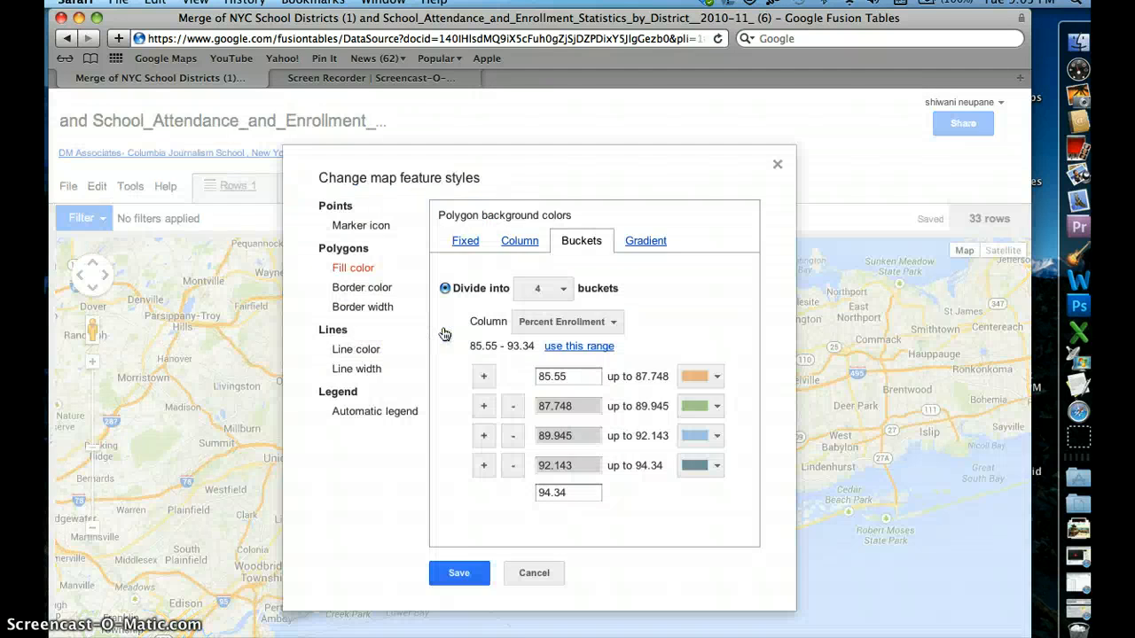
{"action": "left_click", "coordinate": [375, 411]}
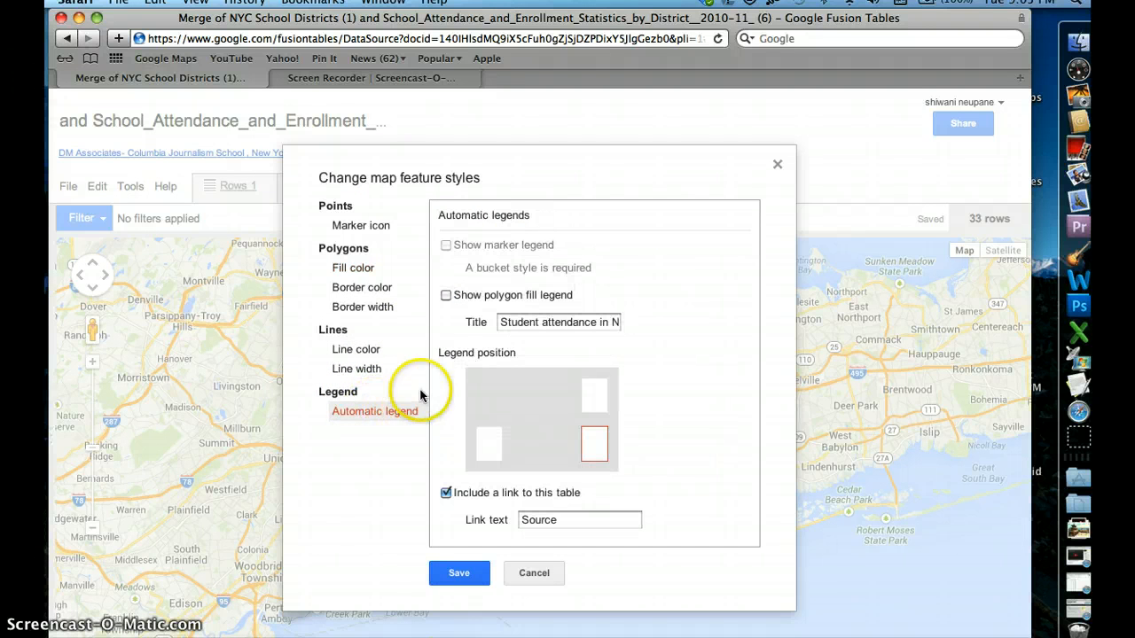
{"action": "left_click", "coordinate": [445, 296]}
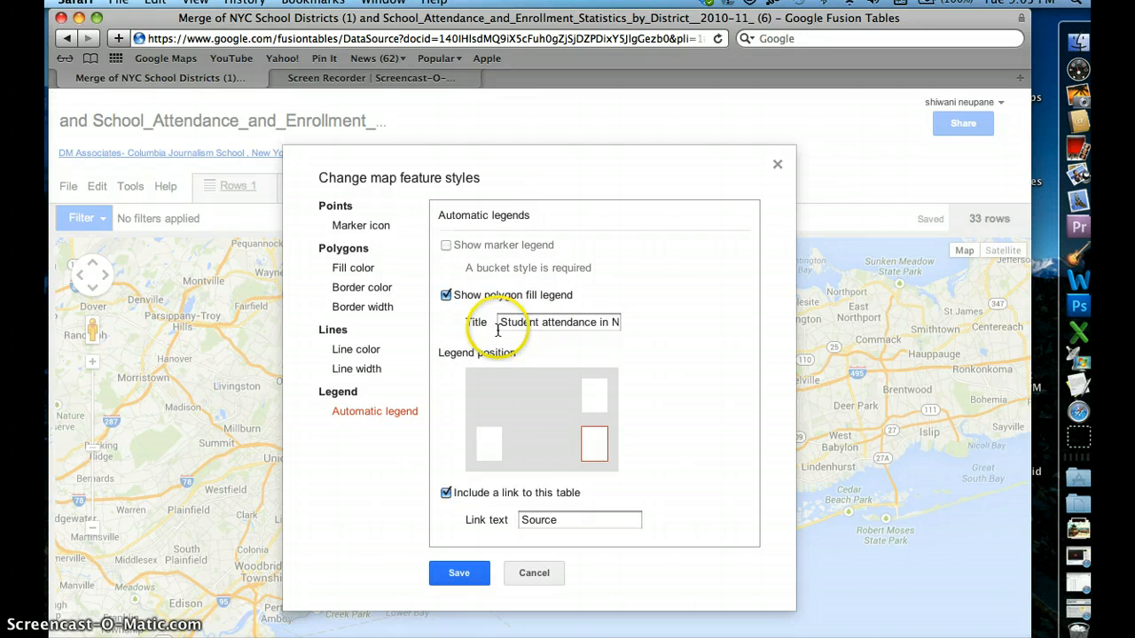
Step: Set the legend title to "Student Attendance in NYC (percent)" and save the map style
{"action": "left_click_drag", "start_coordinate": [499, 323], "coordinate": [722, 323]}
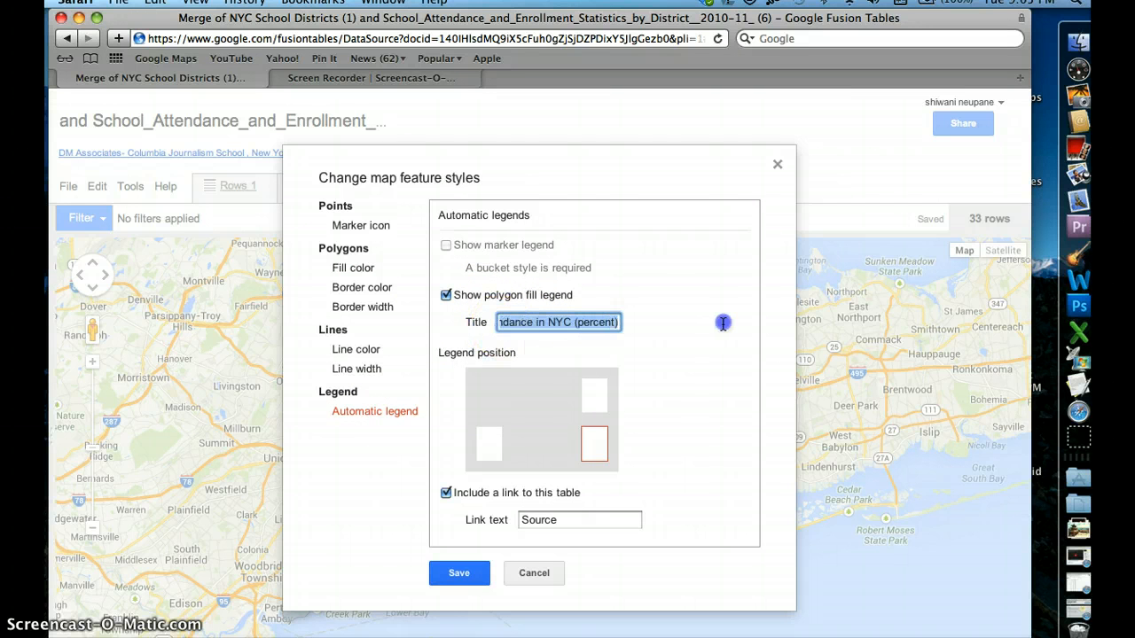
{"action": "left_click", "coordinate": [556, 321]}
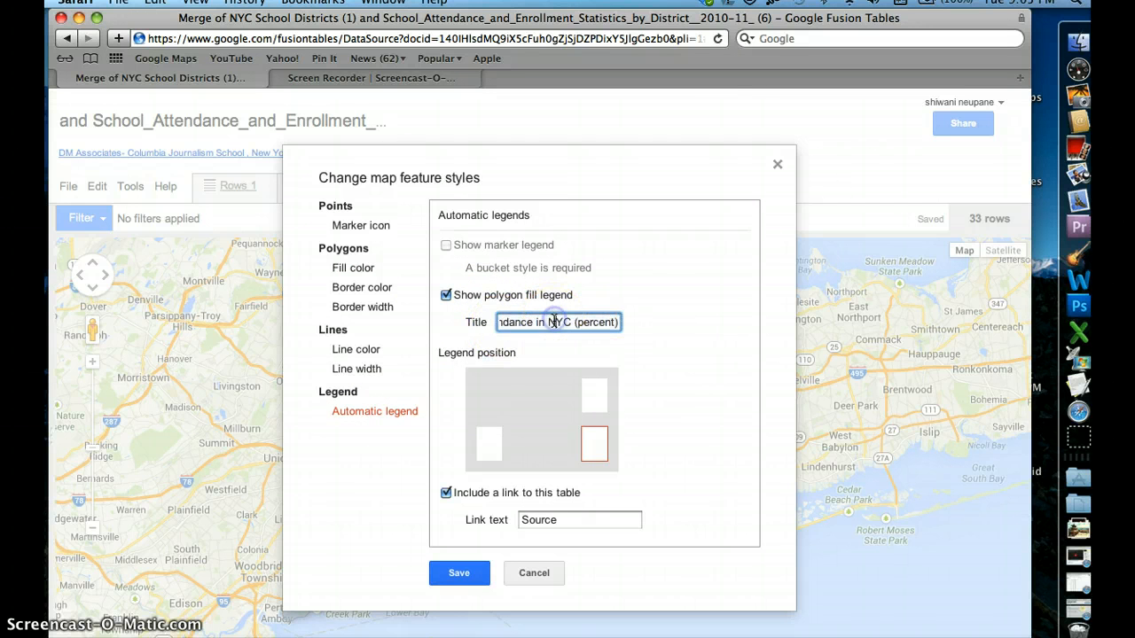
{"action": "left_click", "coordinate": [618, 323]}
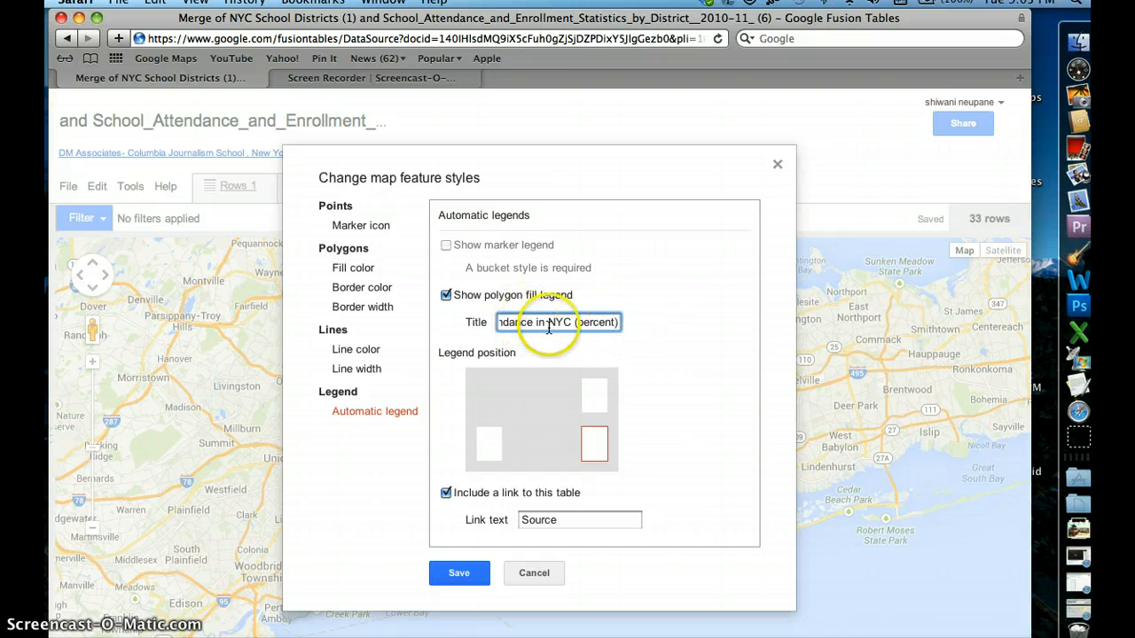
{"action": "left_click_drag", "start_coordinate": [618, 322], "coordinate": [450, 323]}
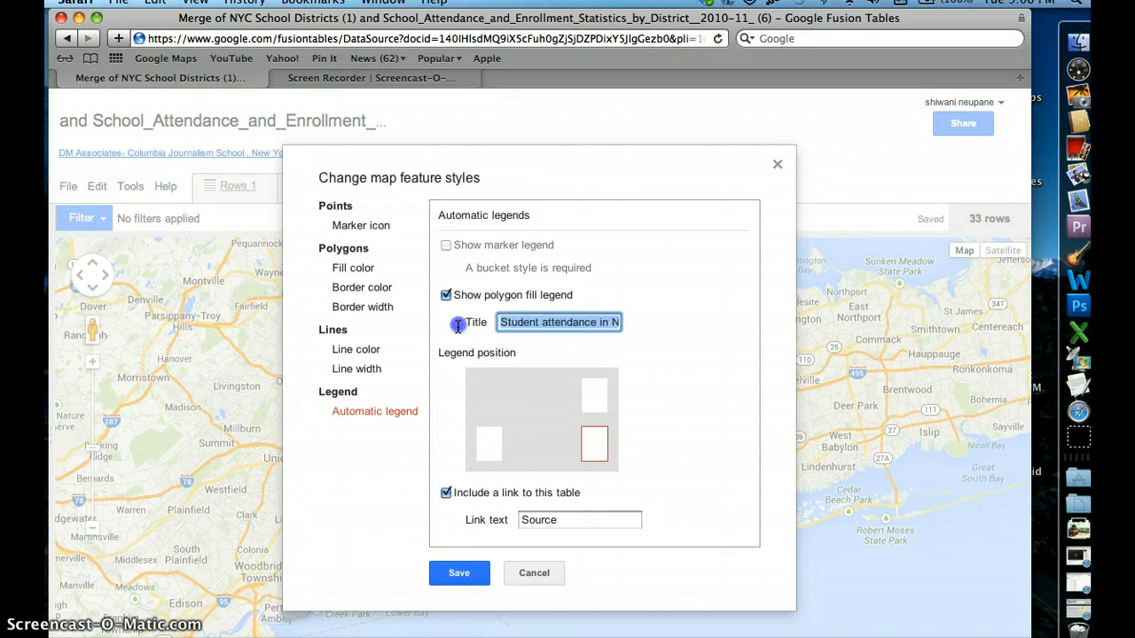
{"action": "key", "text": "BackSpace"}
{"action": "type", "text": "Student Attendance"}
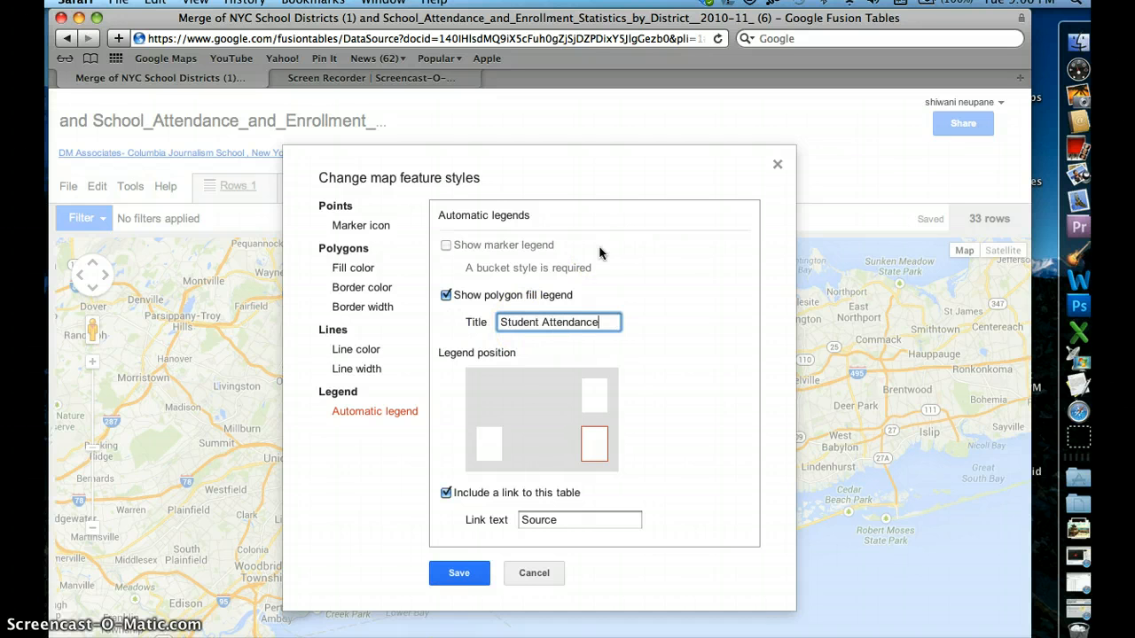
{"action": "type", "text": " in NYC "}
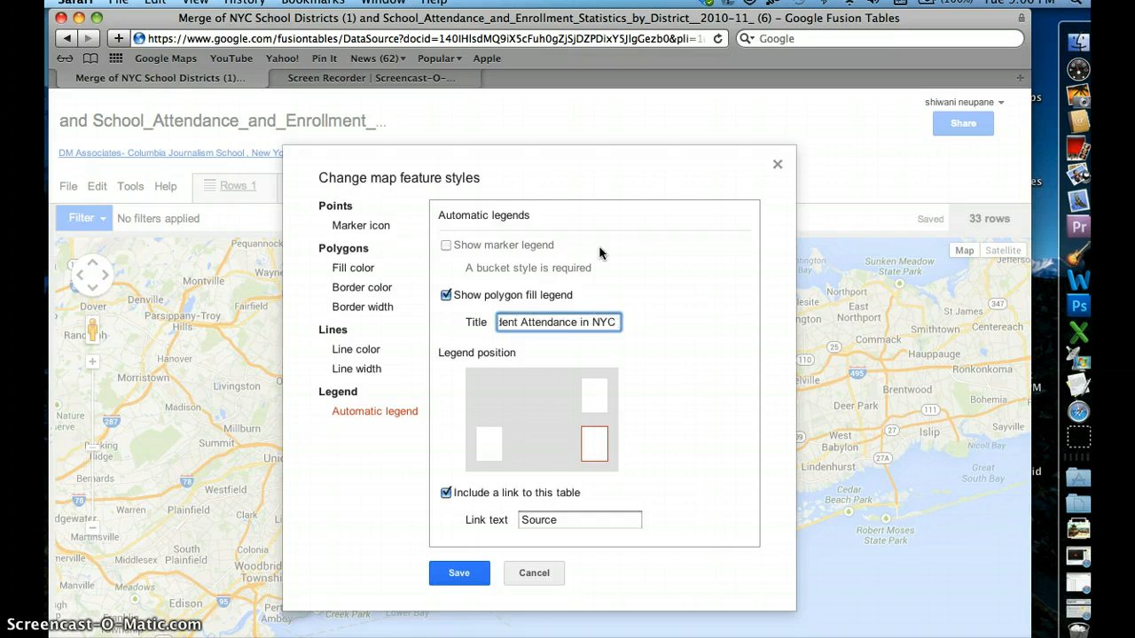
{"action": "type", "text": "(percent"}
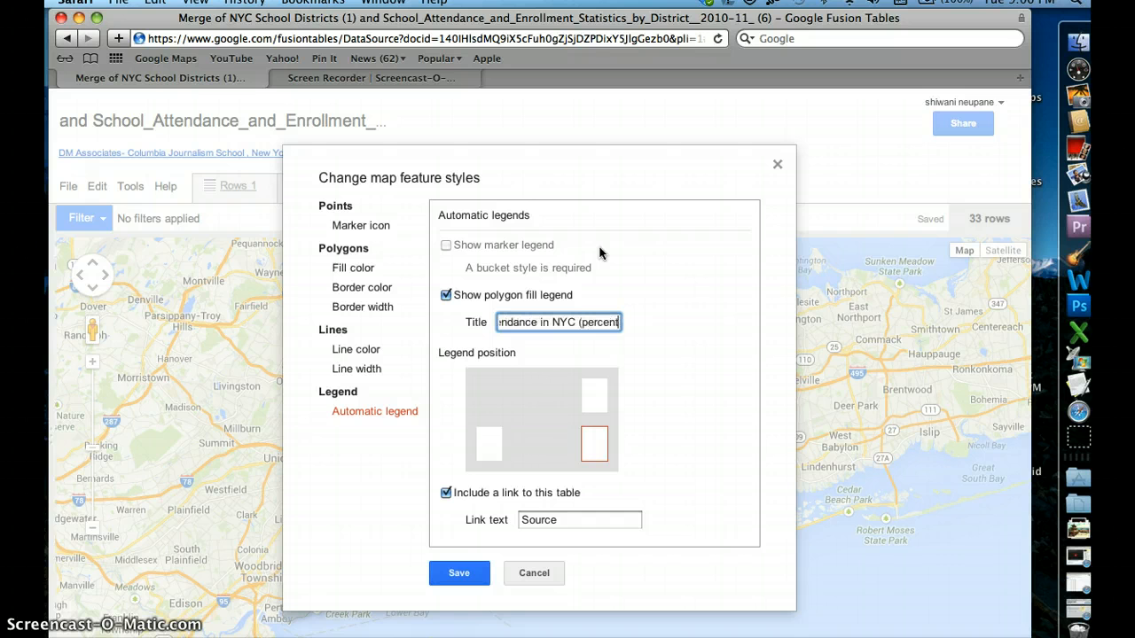
{"action": "type", "text": ")"}
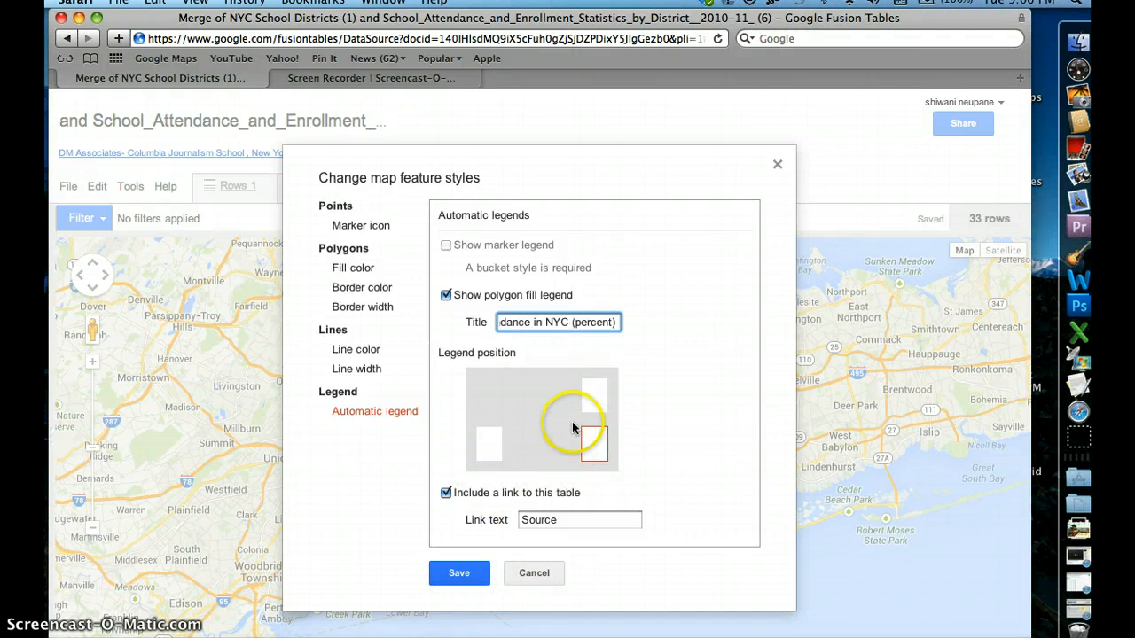
{"action": "left_click", "coordinate": [458, 573]}
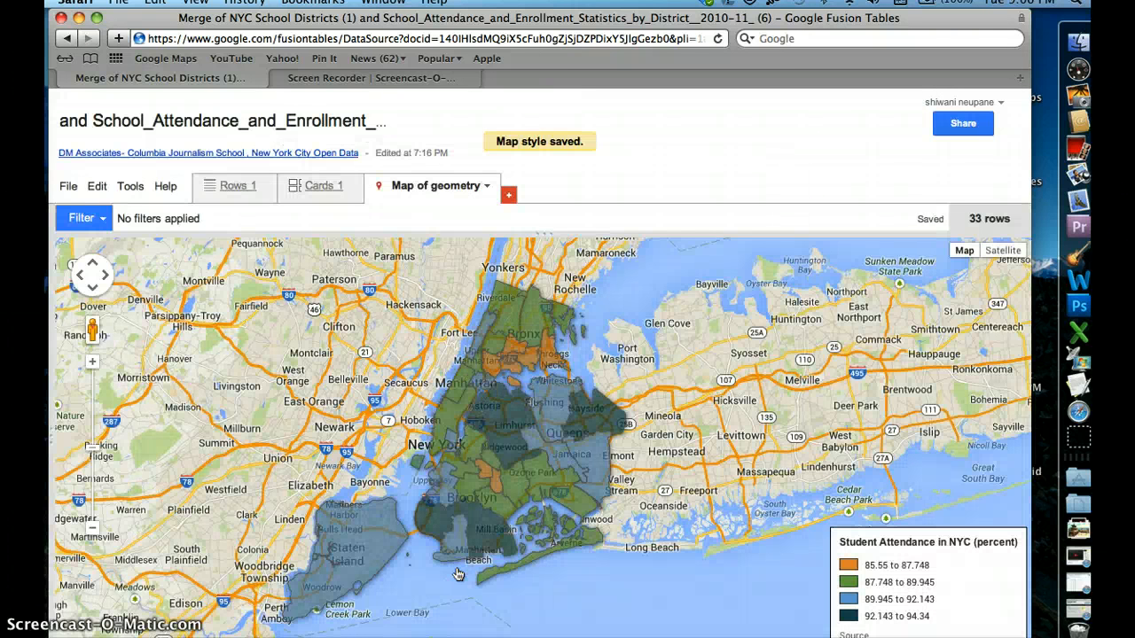
Step: Compare the enrollment details of two dark teal Queens districts and a green northern Bronx district with the legend
{"action": "left_click", "coordinate": [592, 541]}
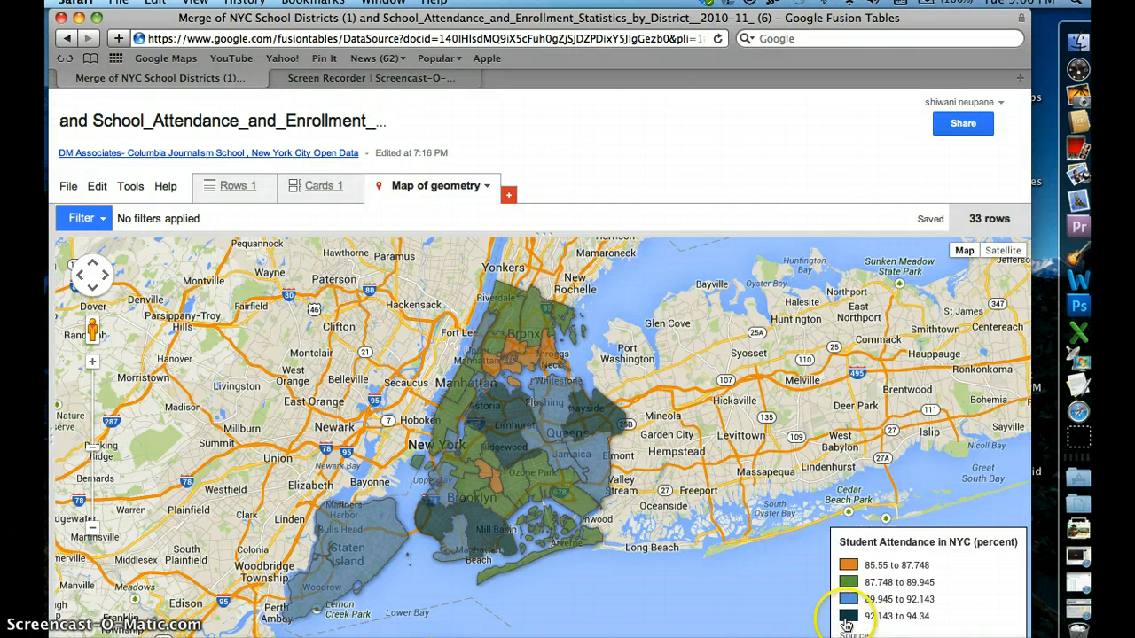
{"action": "left_click", "coordinate": [584, 432]}
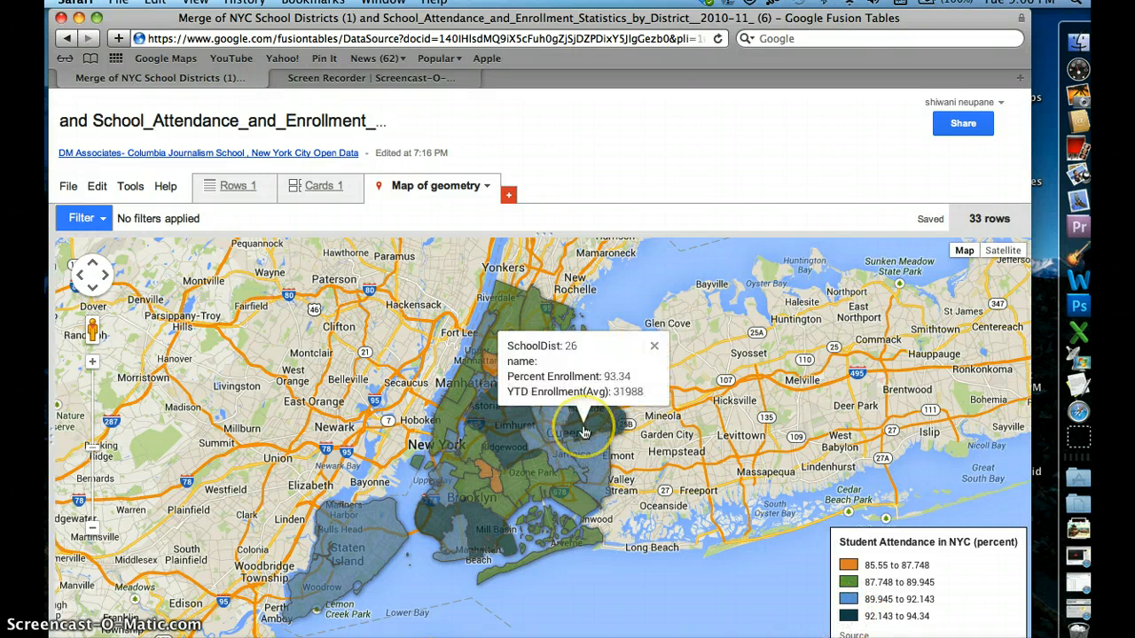
{"action": "left_click", "coordinate": [506, 411]}
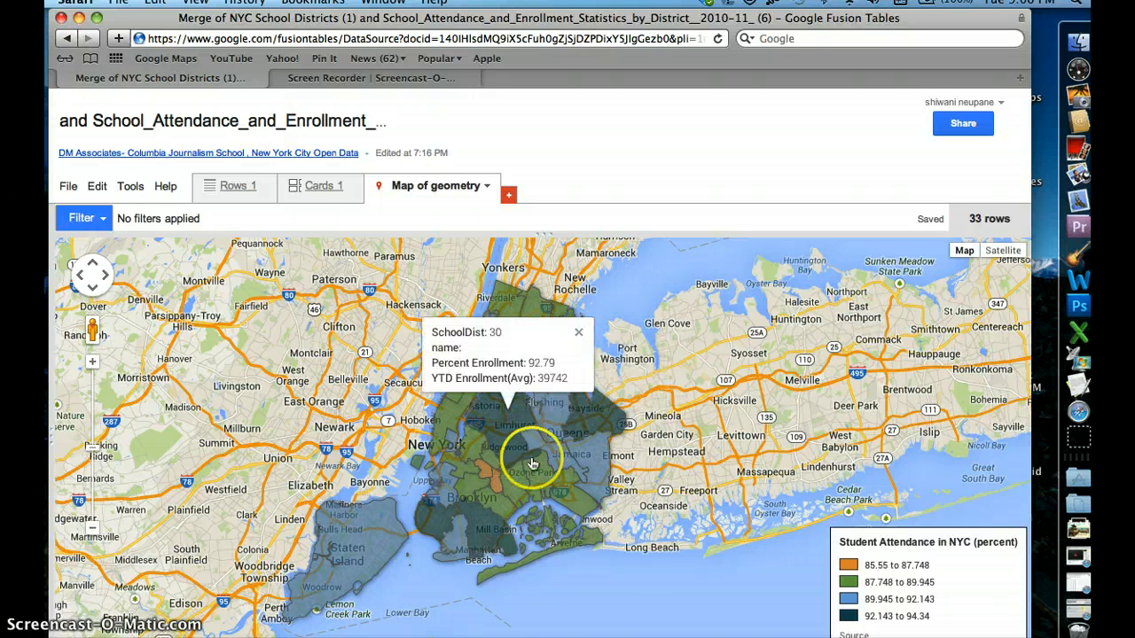
{"action": "left_click", "coordinate": [542, 293]}
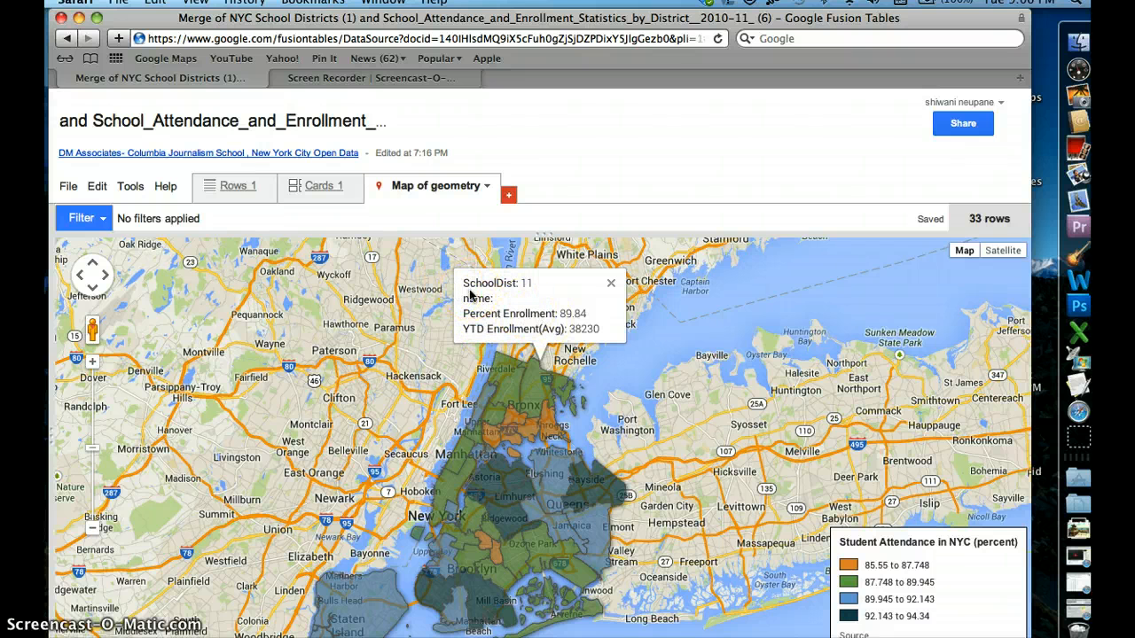
Step: Review the columns included in the info window layout and check the details shown for the Jamaica and Ridgewood area districts
{"action": "left_click", "coordinate": [484, 188]}
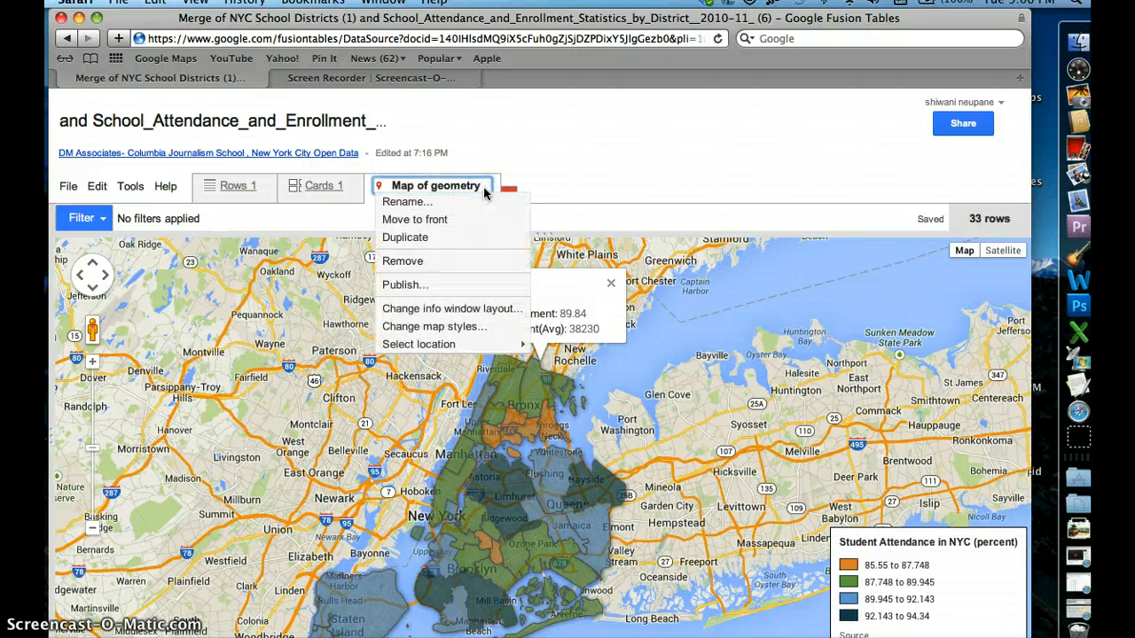
{"action": "left_click", "coordinate": [424, 308]}
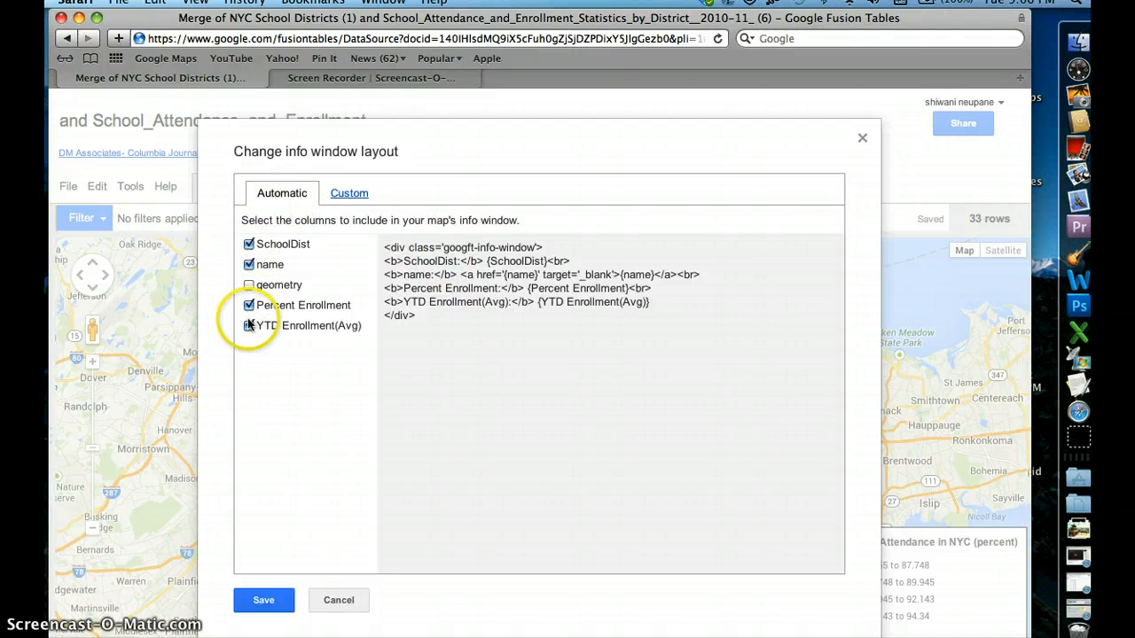
{"action": "left_click", "coordinate": [266, 600]}
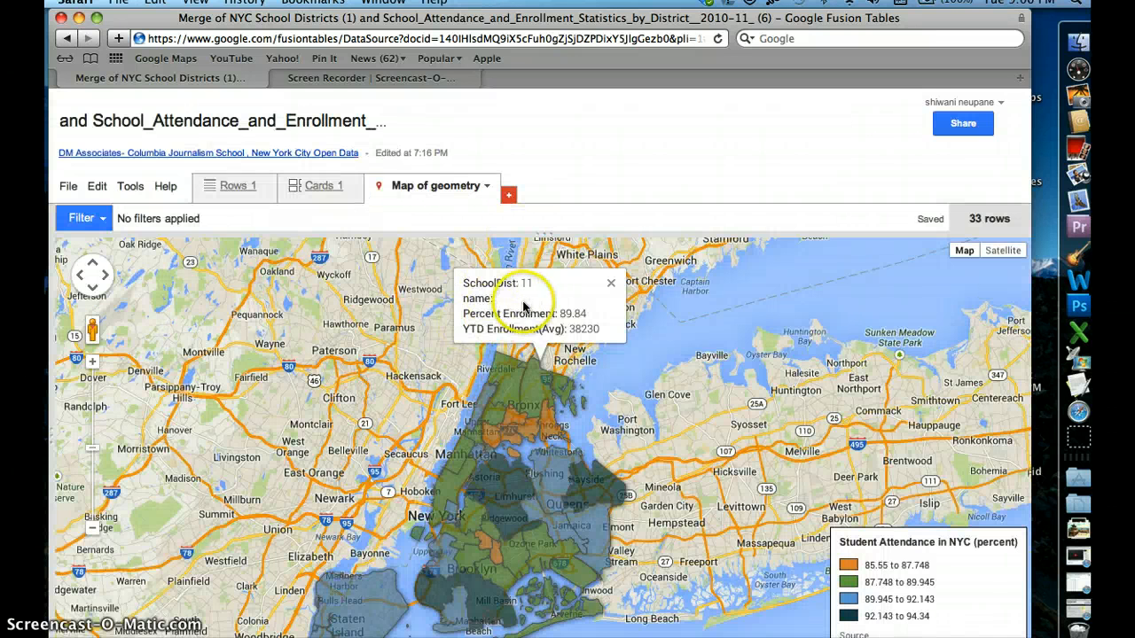
{"action": "left_click", "coordinate": [573, 511]}
{"action": "left_click", "coordinate": [498, 513]}
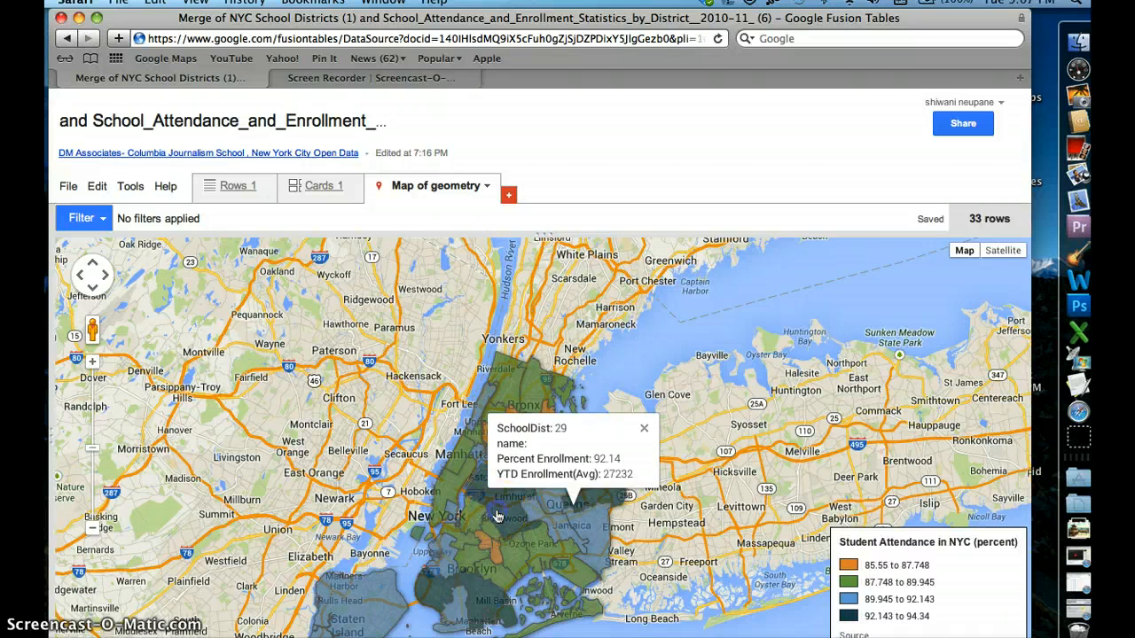
Step: Exclude the name column from the map's automatic info window layout
{"action": "left_click", "coordinate": [491, 185]}
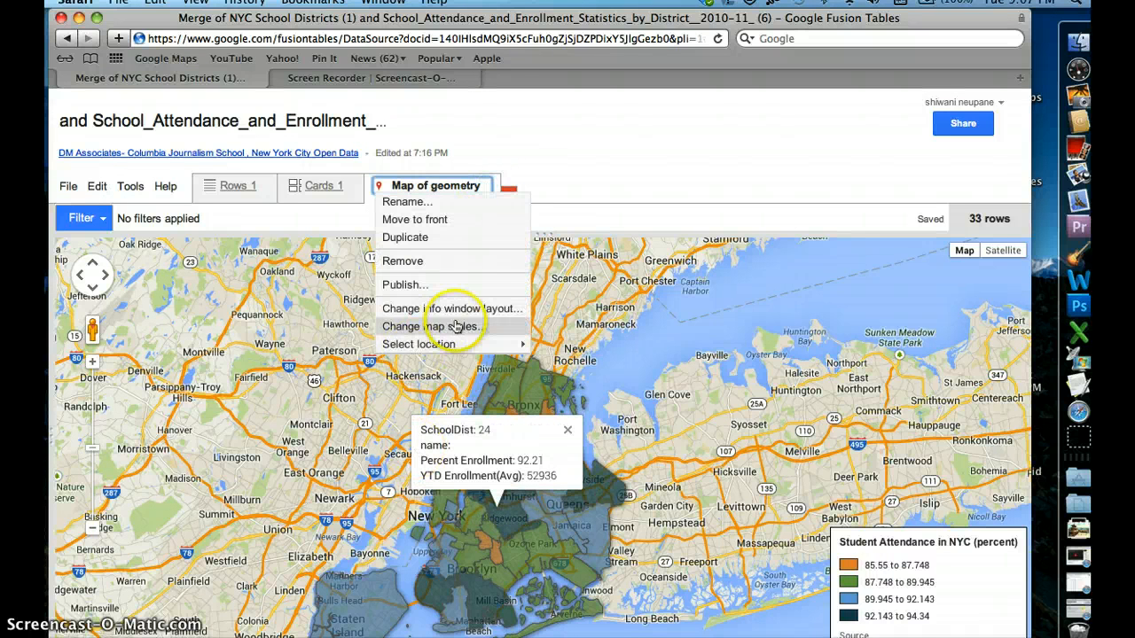
{"action": "left_click", "coordinate": [452, 309]}
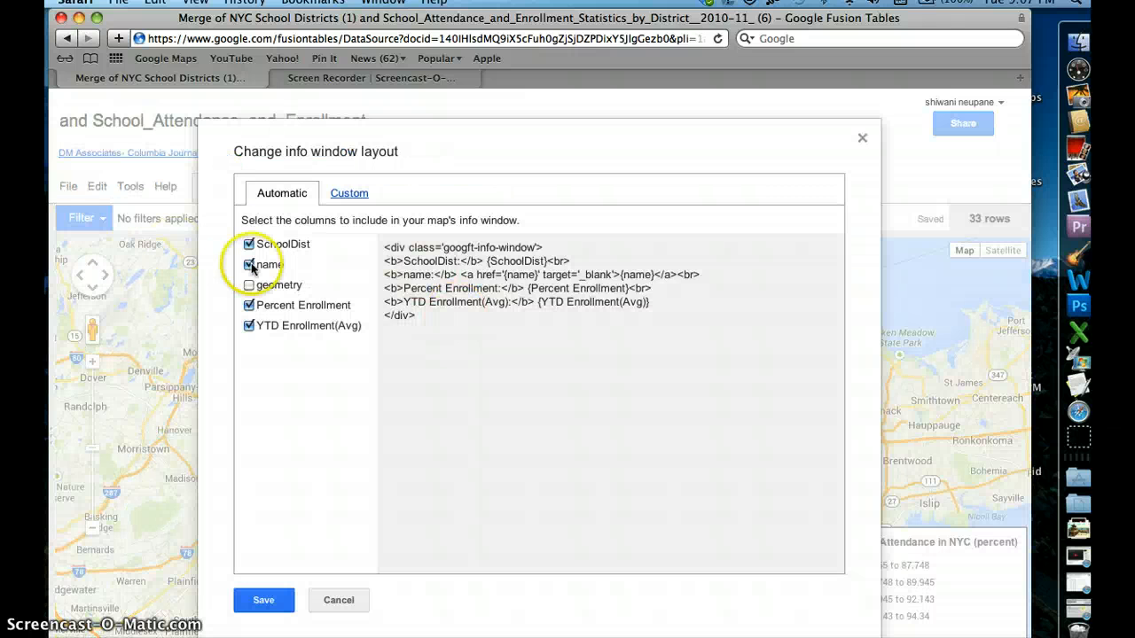
{"action": "left_click", "coordinate": [250, 265]}
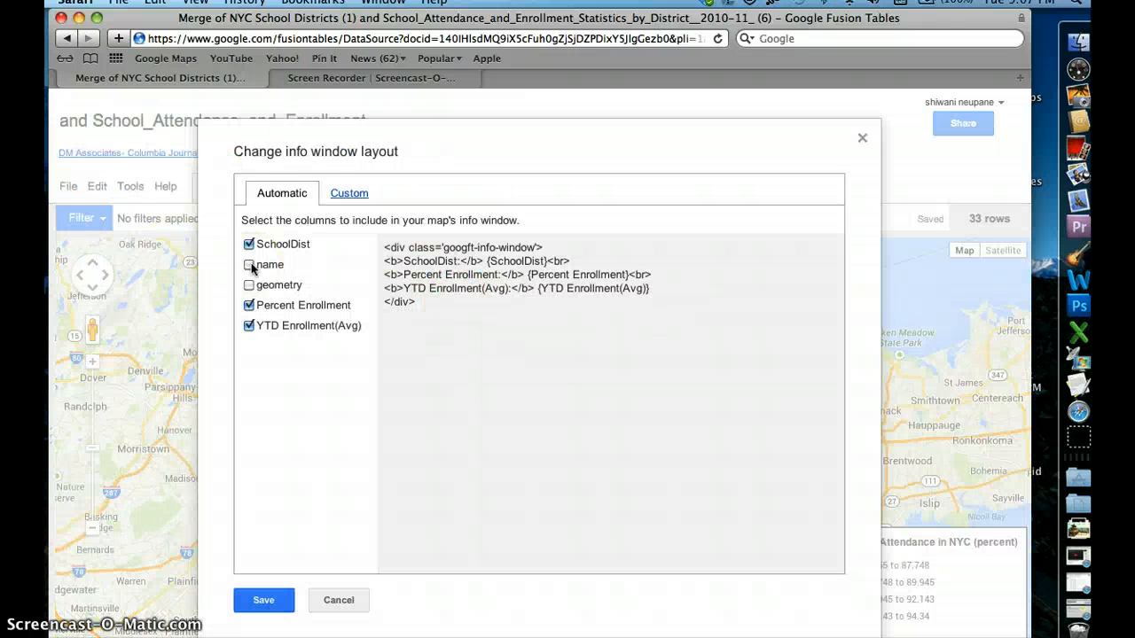
Step: In the custom info window HTML, label the SchoolDist line "School District" and the Percent Enrollment line "Percent of attendance"
{"action": "left_click", "coordinate": [348, 194]}
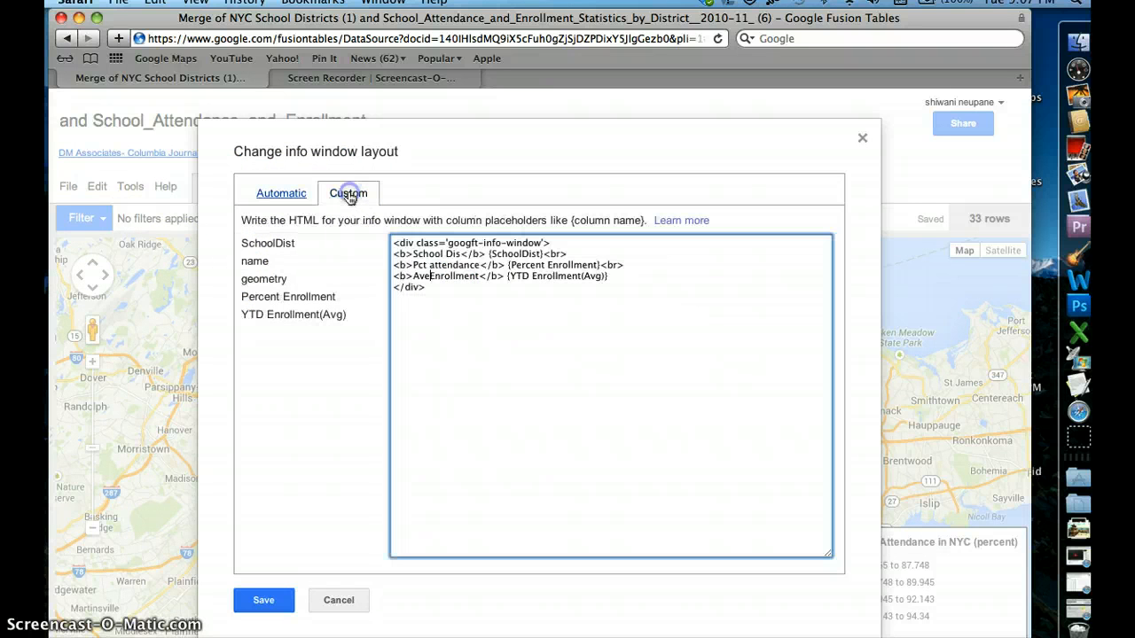
{"action": "left_click", "coordinate": [457, 255]}
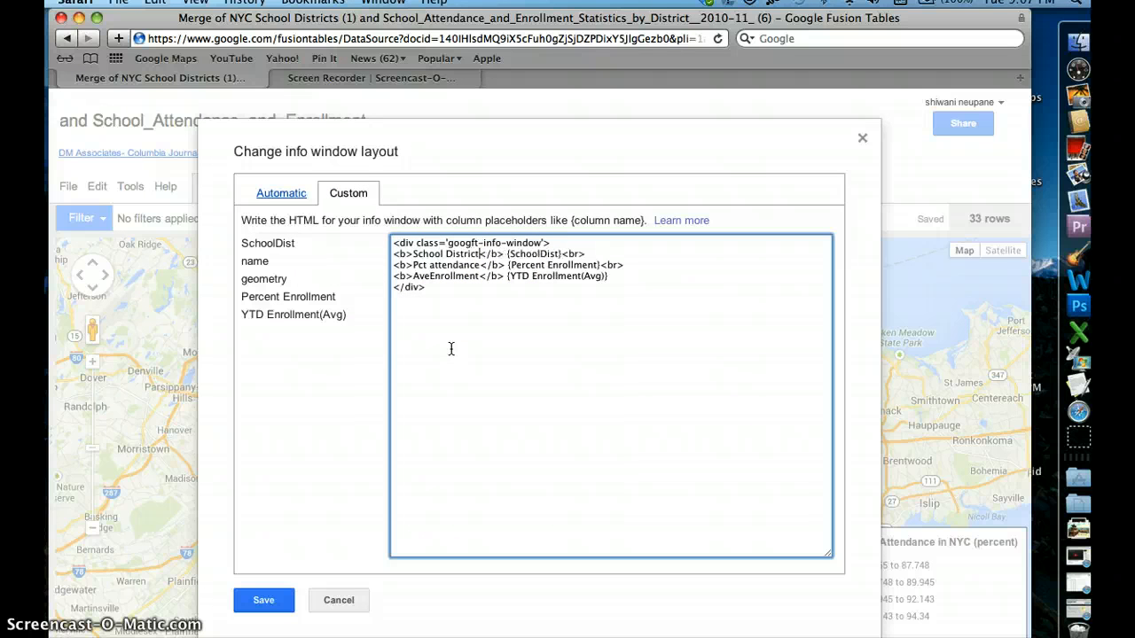
{"action": "left_click", "coordinate": [430, 264]}
{"action": "left_click_drag", "start_coordinate": [479, 265], "coordinate": [427, 265]}
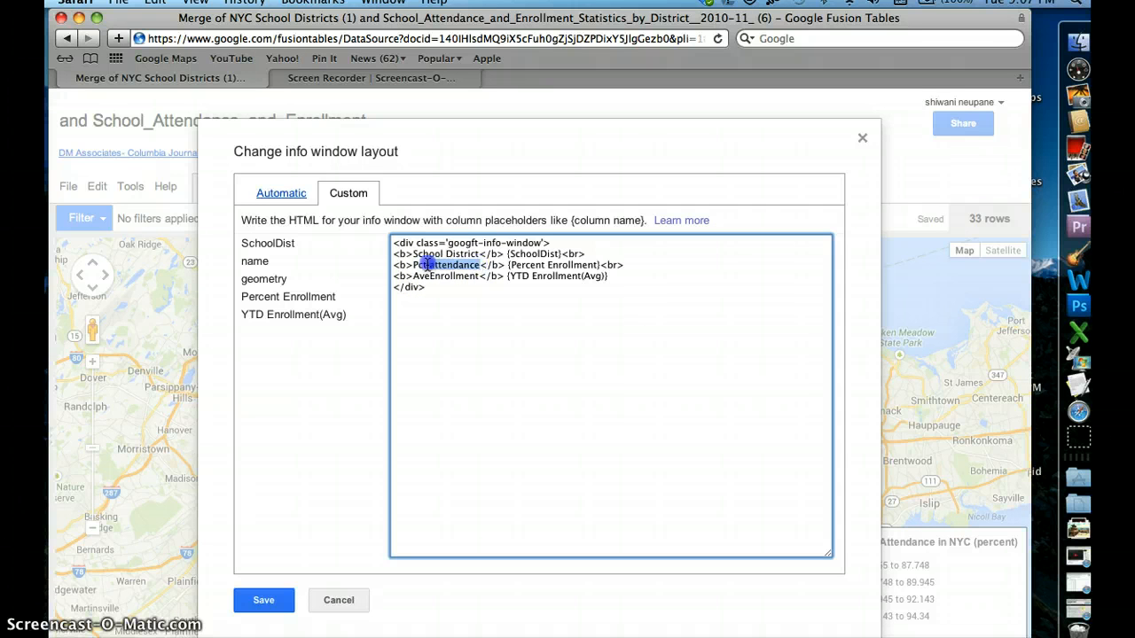
{"action": "key", "text": "BackSpace"}
{"action": "type", "text": "ercen"}
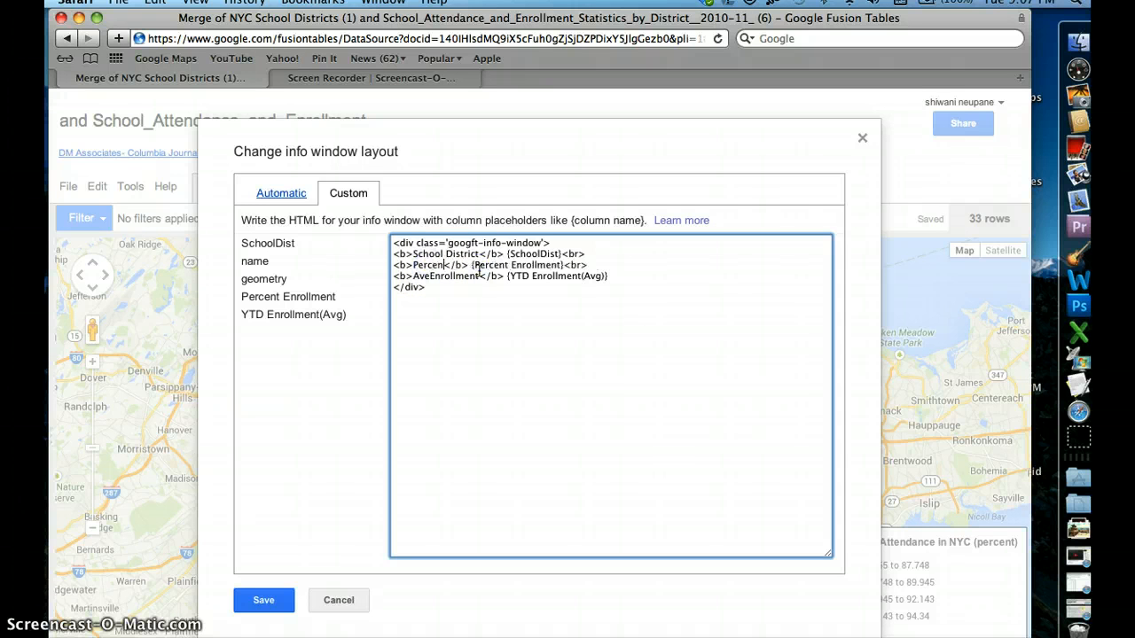
{"action": "type", "text": "t of"}
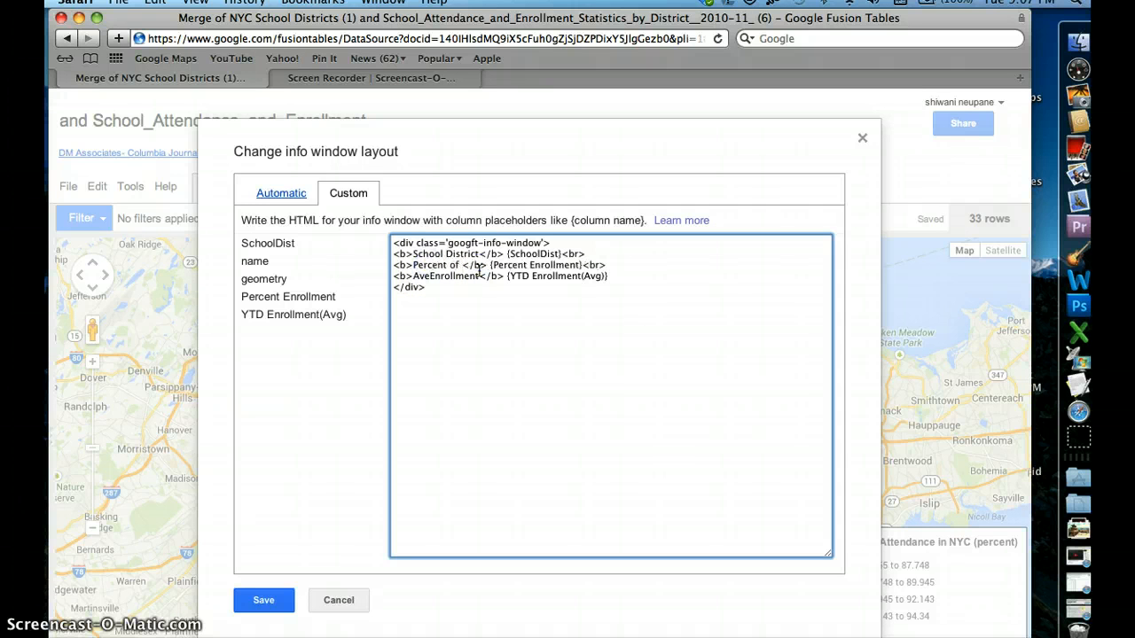
{"action": "type", "text": " attendance"}
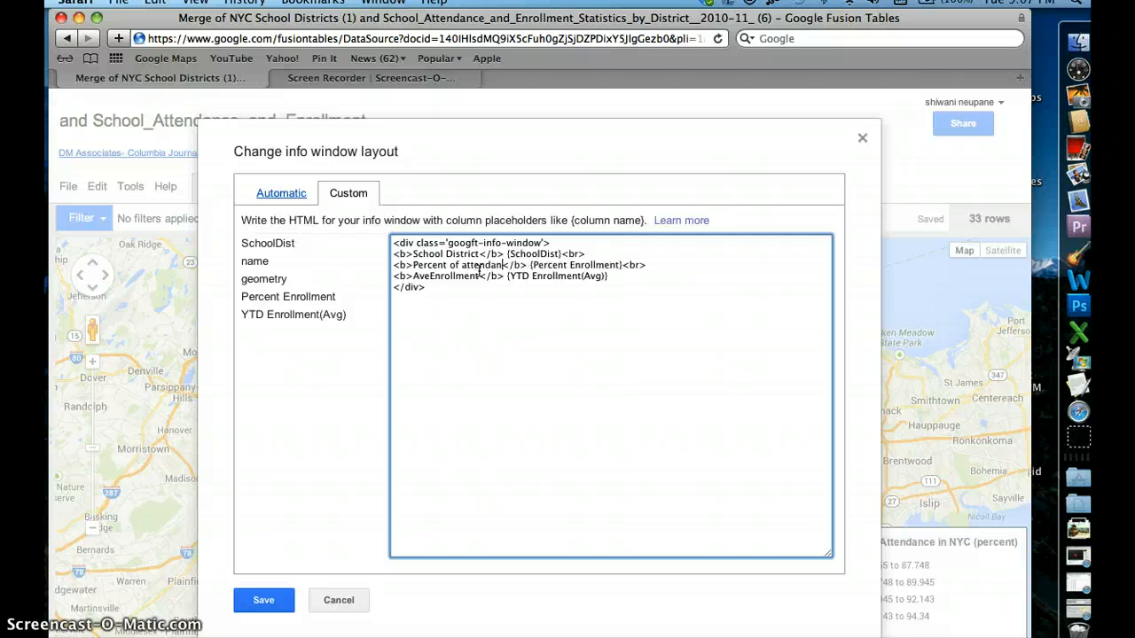
Step: Label the YTD Enrollment(Avg) line "Average Enrollment" in the custom info window HTML and save the layout
{"action": "left_click", "coordinate": [480, 276]}
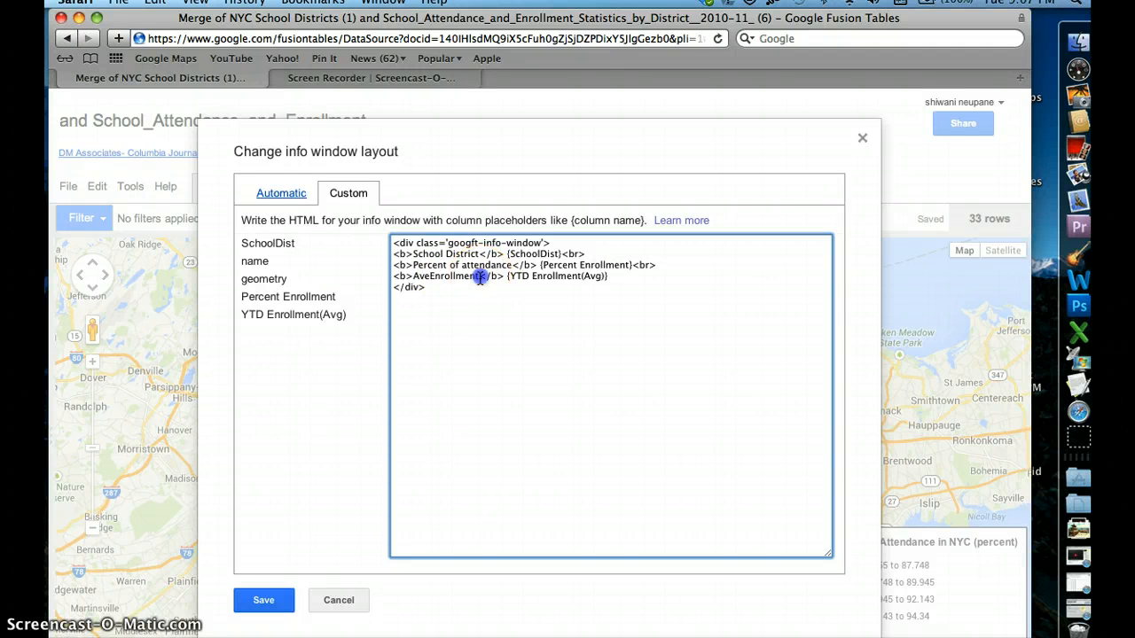
{"action": "type", "text": "rage "}
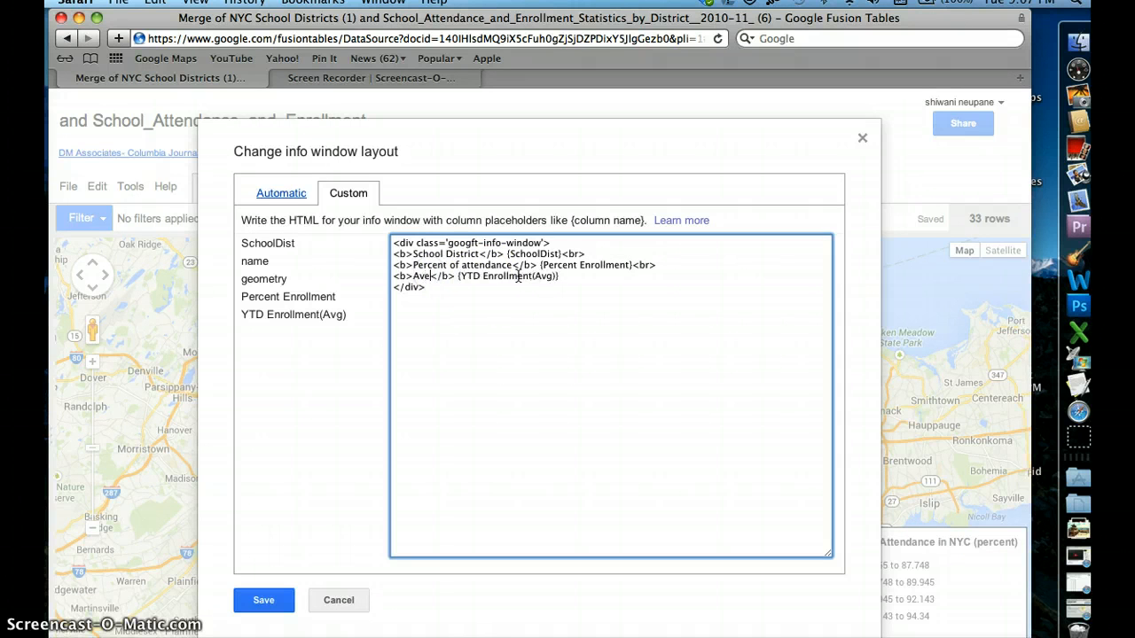
{"action": "type", "text": "Enrollment"}
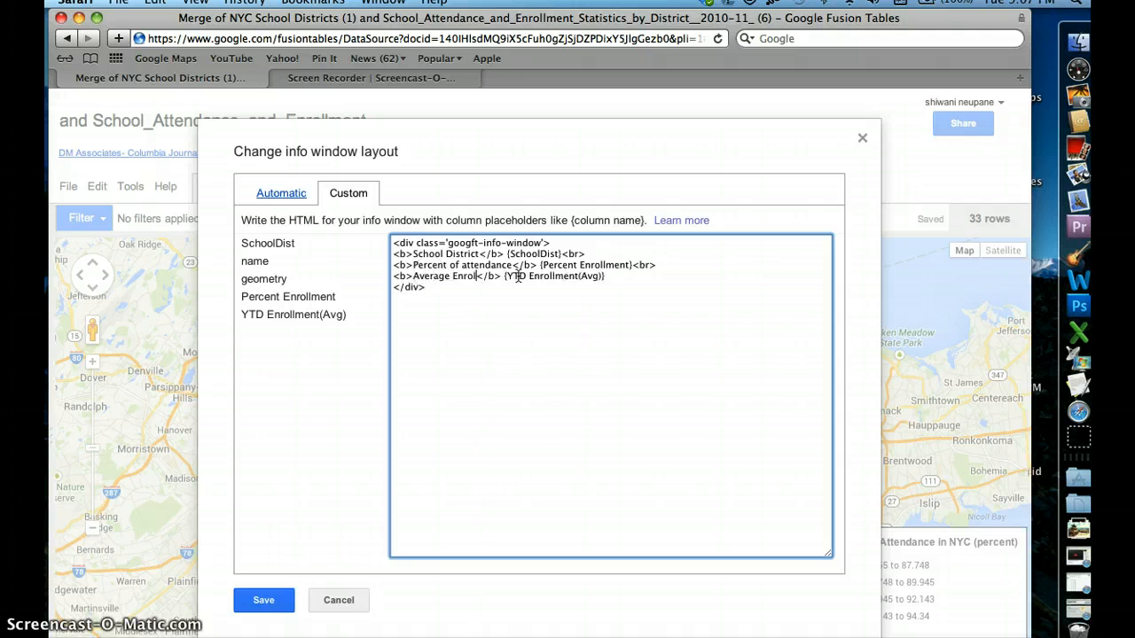
{"action": "left_click", "coordinate": [532, 276]}
{"action": "left_click", "coordinate": [452, 280]}
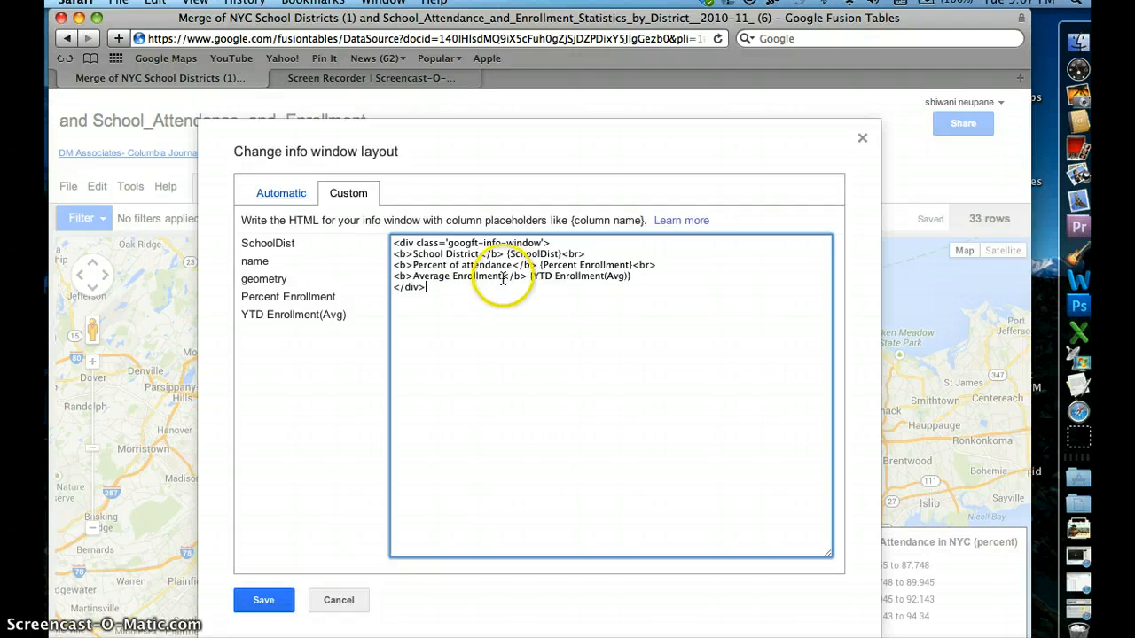
{"action": "left_click", "coordinate": [266, 601]}
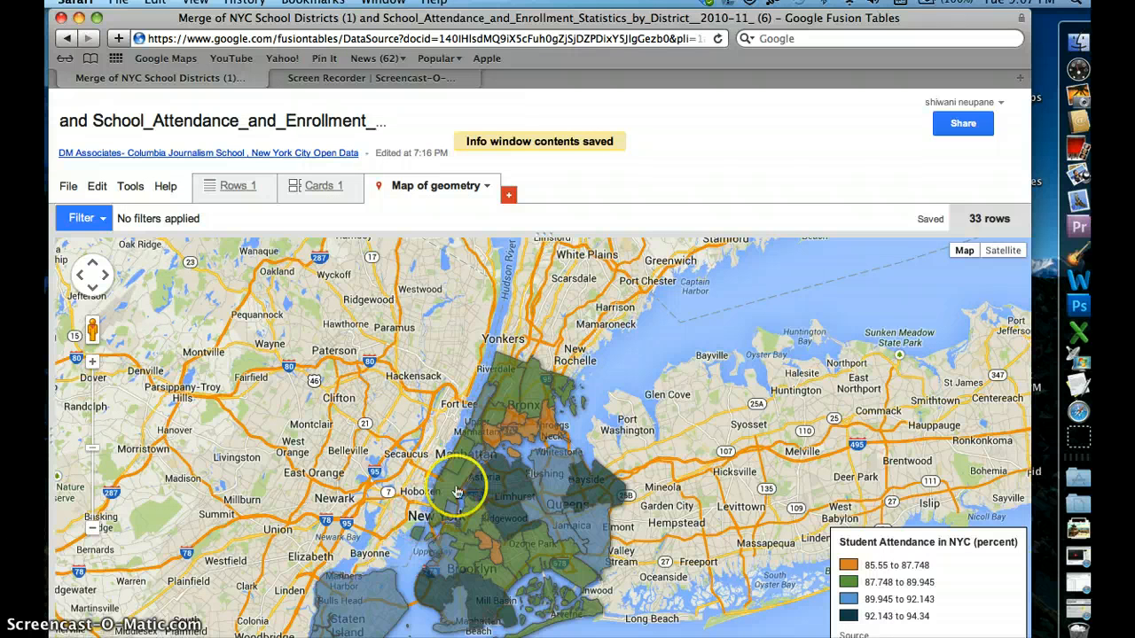
Step: Check the relabeled info windows for two green northern Bronx districts and a dark teal Queens district
{"action": "left_click", "coordinate": [529, 387]}
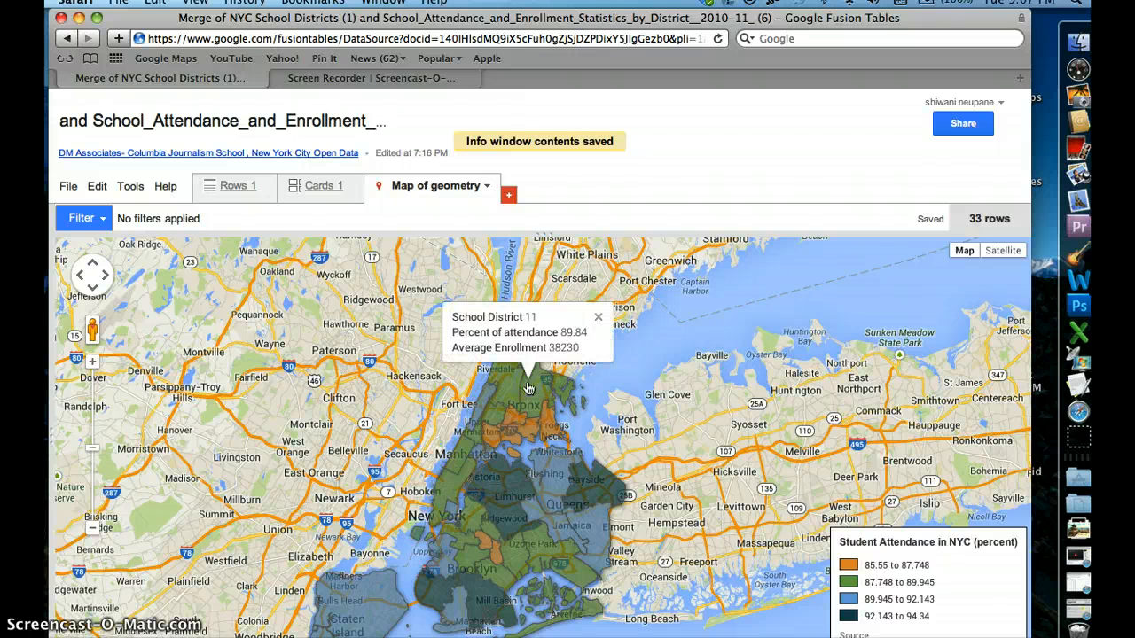
{"action": "left_click", "coordinate": [510, 392]}
{"action": "left_click", "coordinate": [517, 476]}
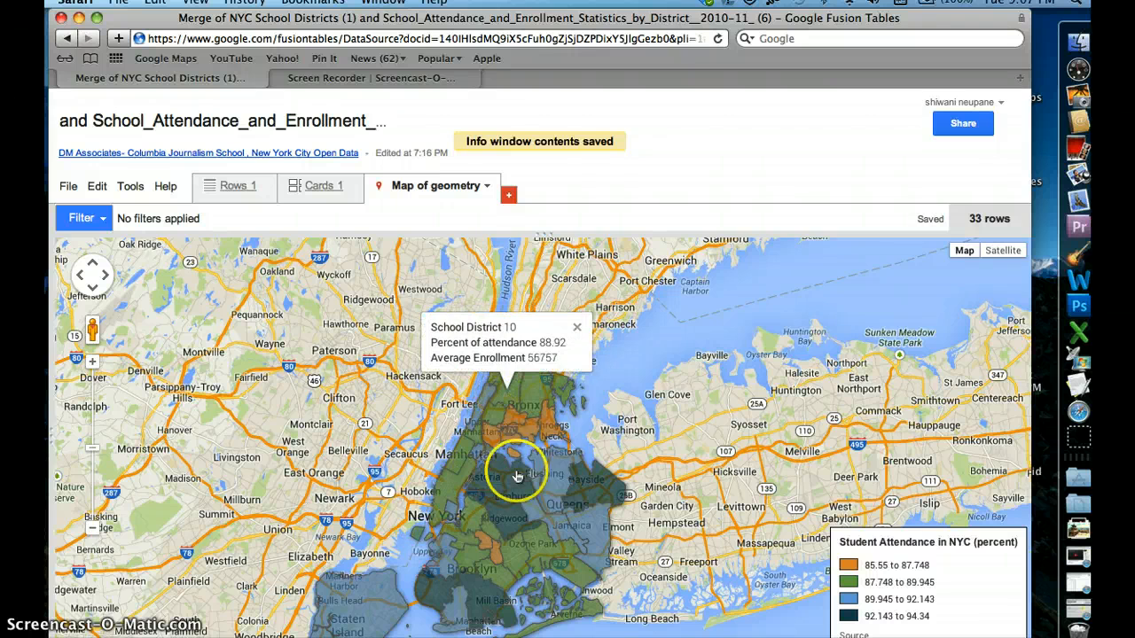
{"action": "left_click_drag", "start_coordinate": [308, 412], "coordinate": [316, 317]}
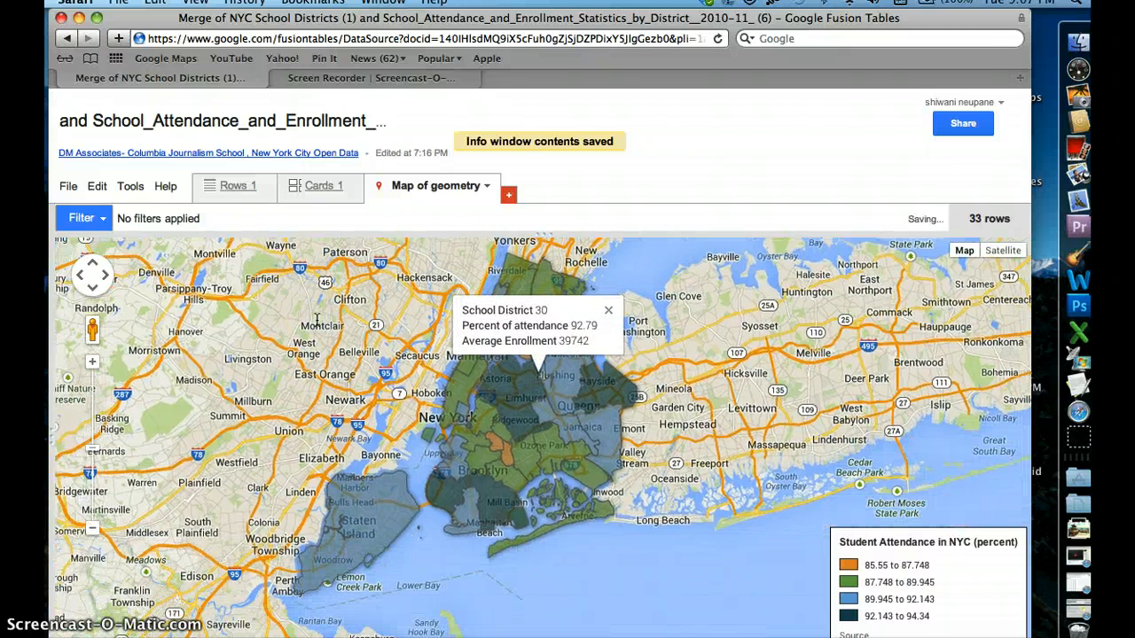
{"action": "left_click", "coordinate": [403, 520]}
{"action": "left_click", "coordinate": [419, 348]}
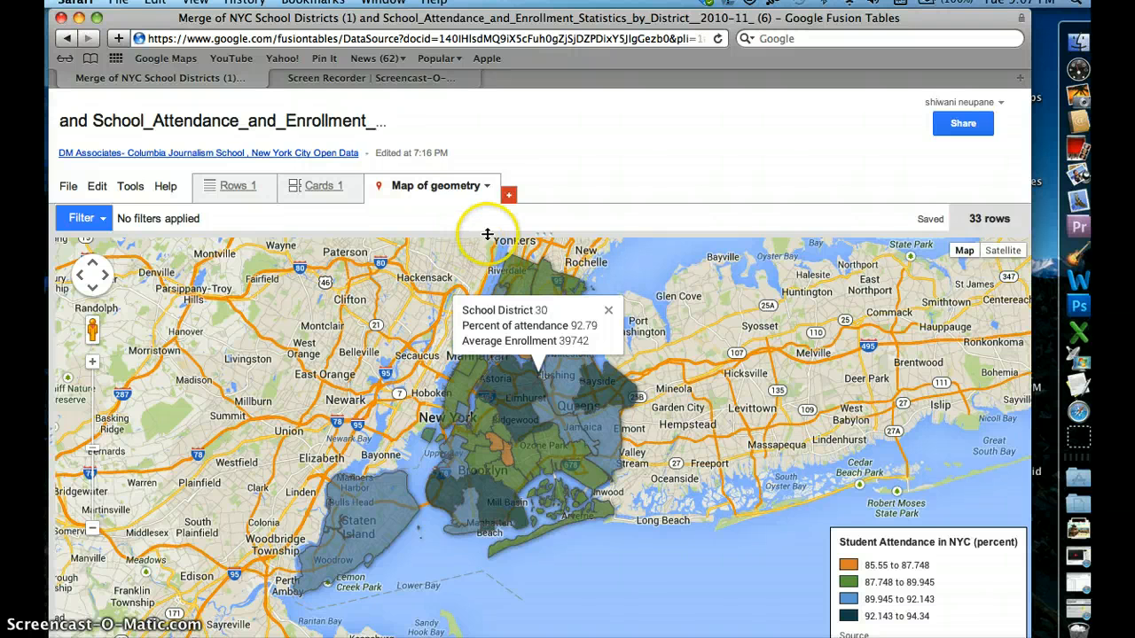
Step: Save the table's sharing visibility as Public on the web and close the sharing settings
{"action": "left_click", "coordinate": [975, 124]}
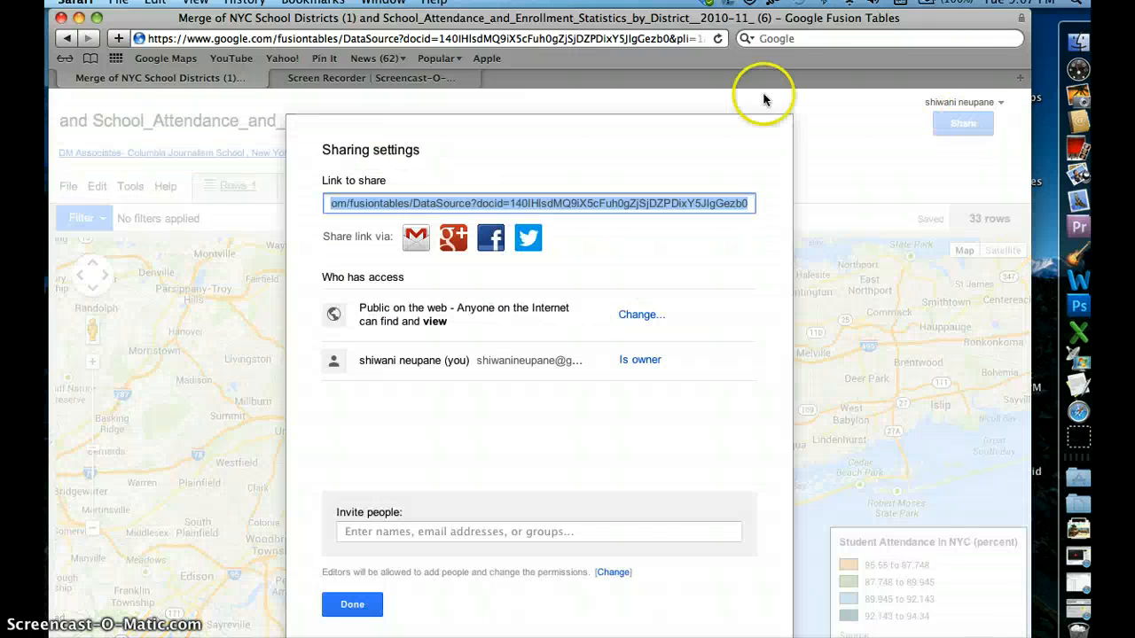
{"action": "left_click", "coordinate": [637, 315]}
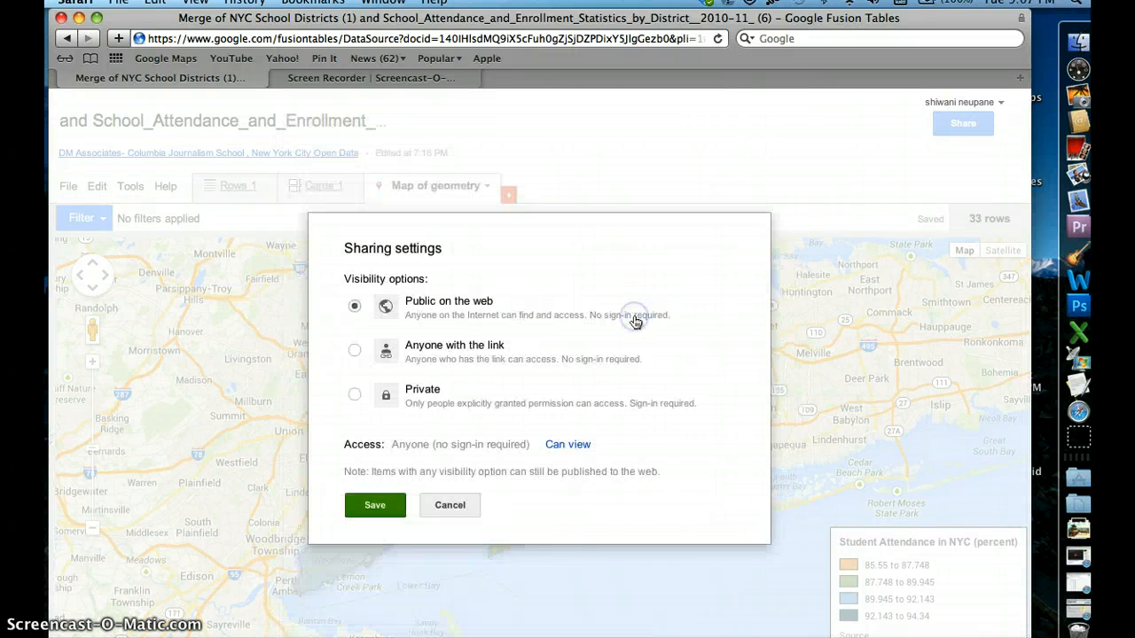
{"action": "left_click", "coordinate": [376, 505]}
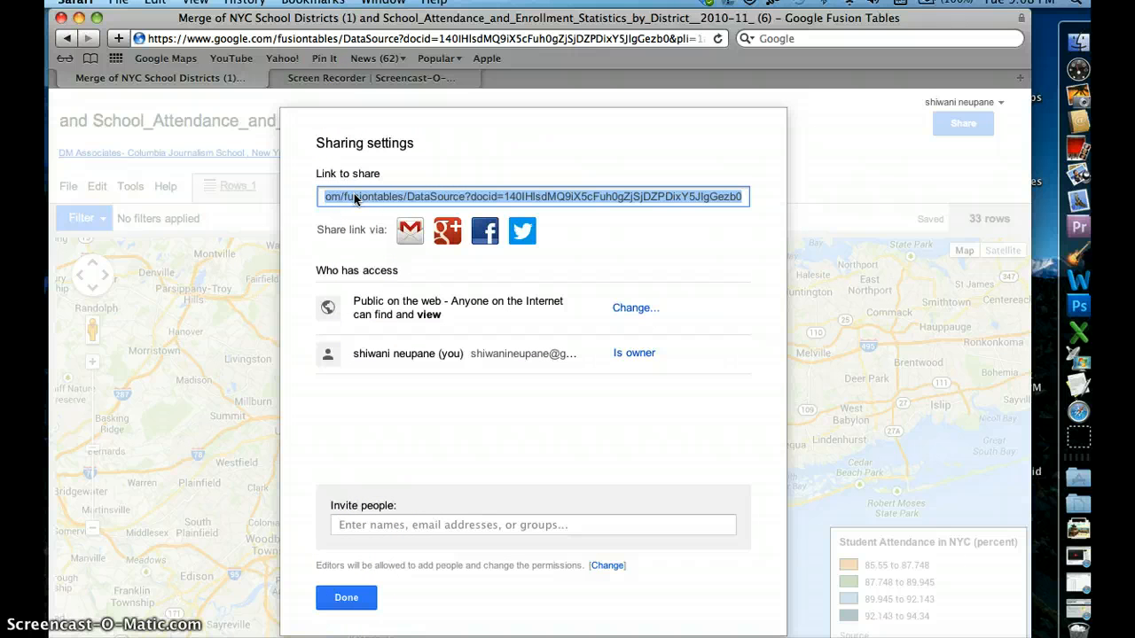
{"action": "left_click", "coordinate": [346, 598]}
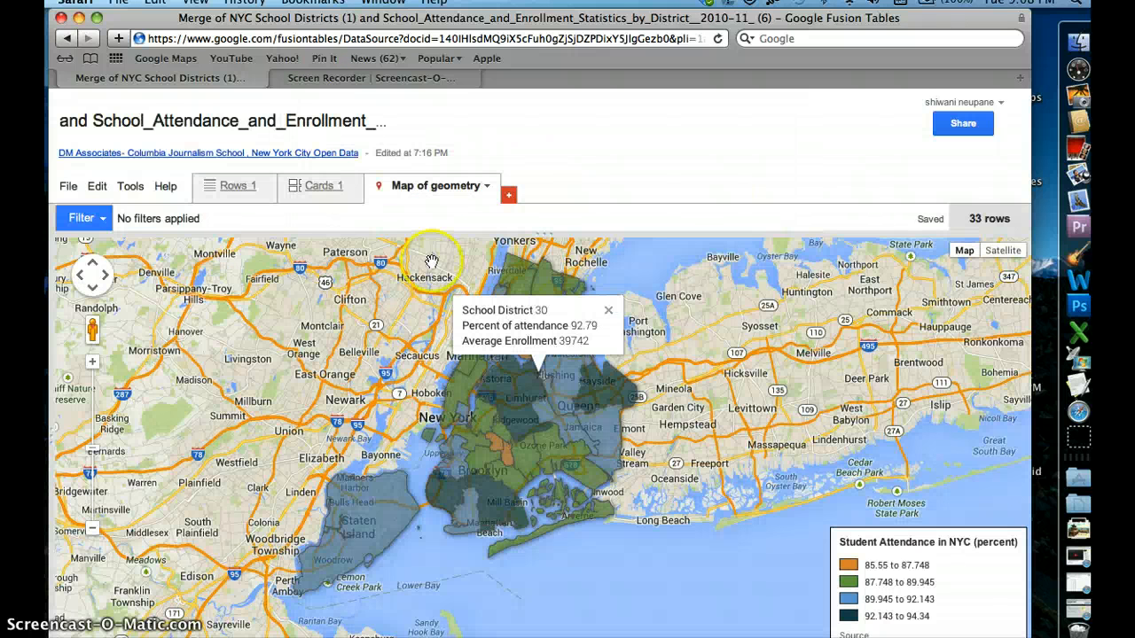
Step: Copy the website embed HTML from the map's publish options
{"action": "left_click", "coordinate": [486, 189]}
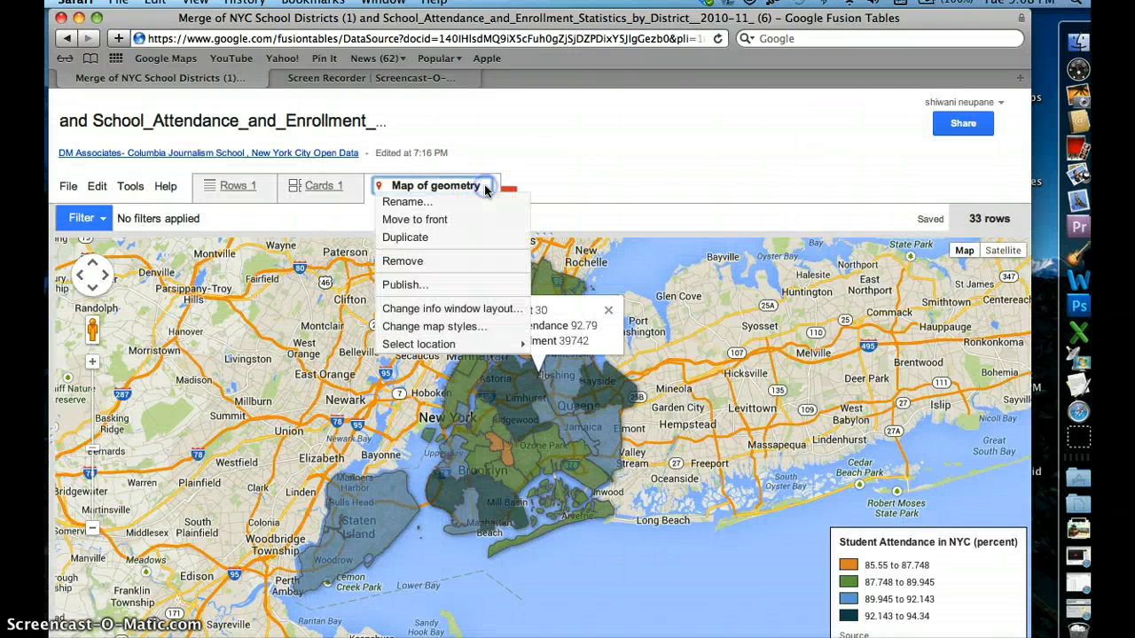
{"action": "left_click", "coordinate": [399, 285]}
{"action": "left_click", "coordinate": [405, 290]}
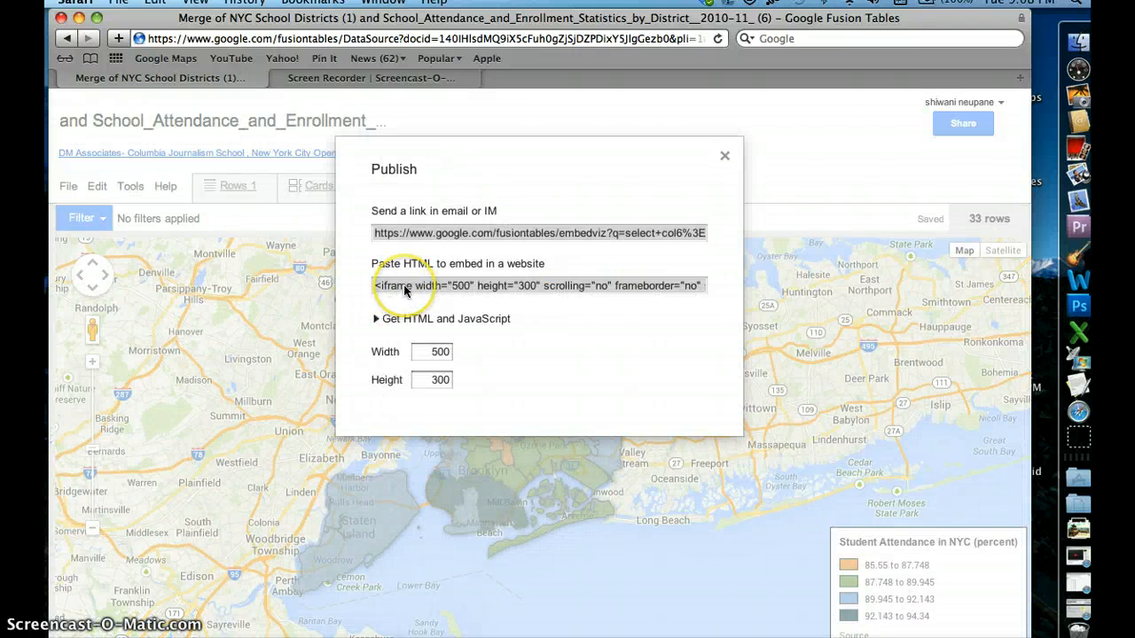
{"action": "left_click", "coordinate": [404, 285]}
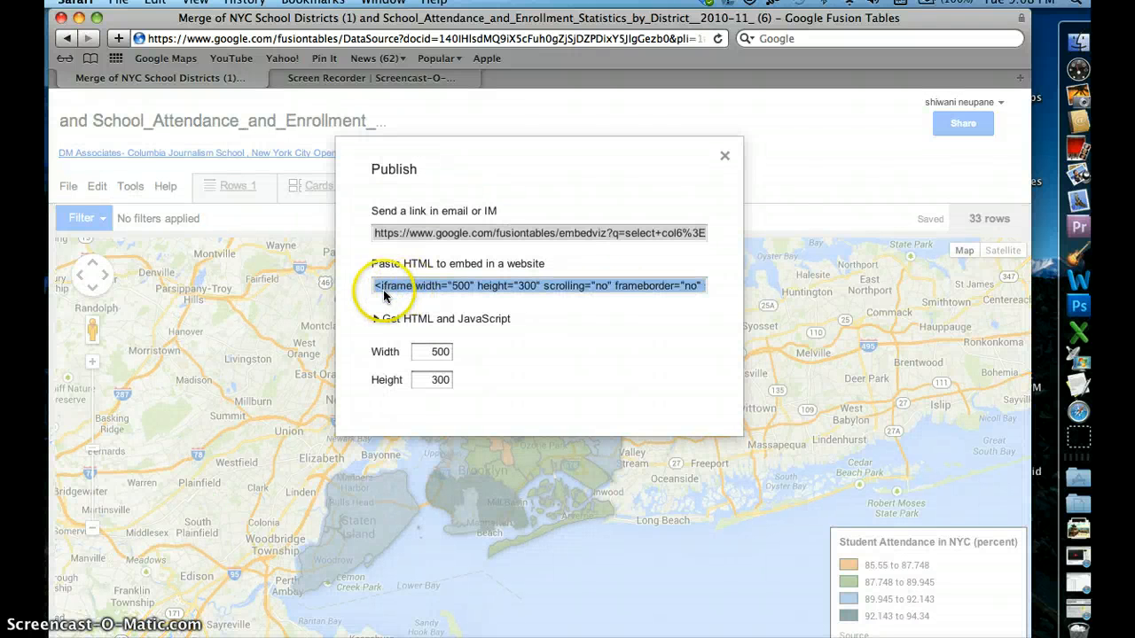
{"action": "left_click", "coordinate": [532, 284]}
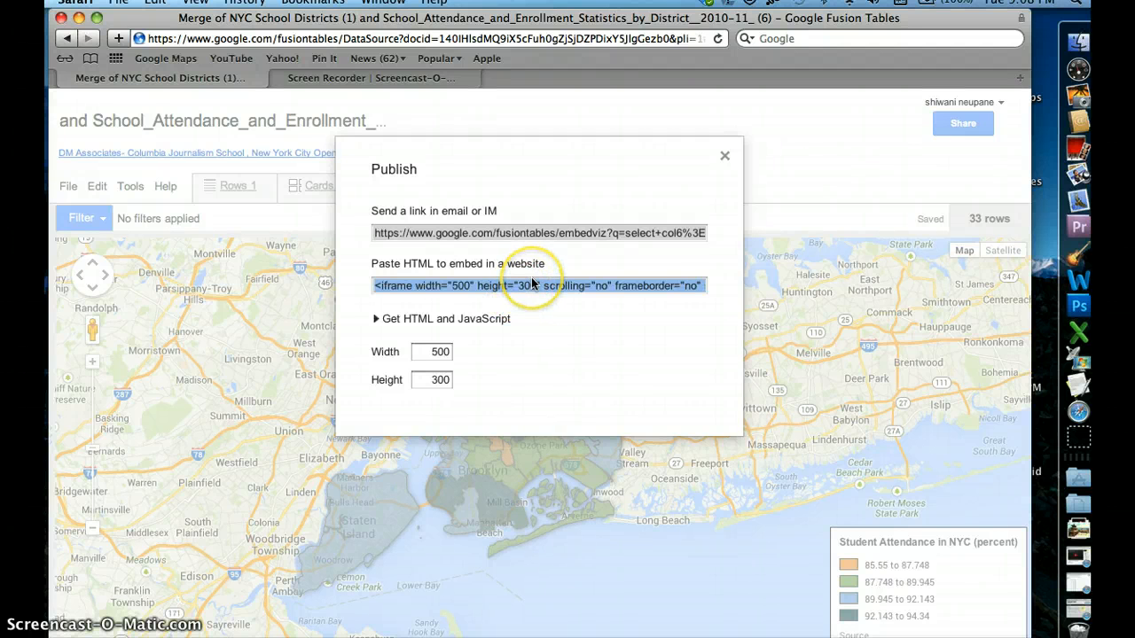
{"action": "left_click", "coordinate": [445, 229]}
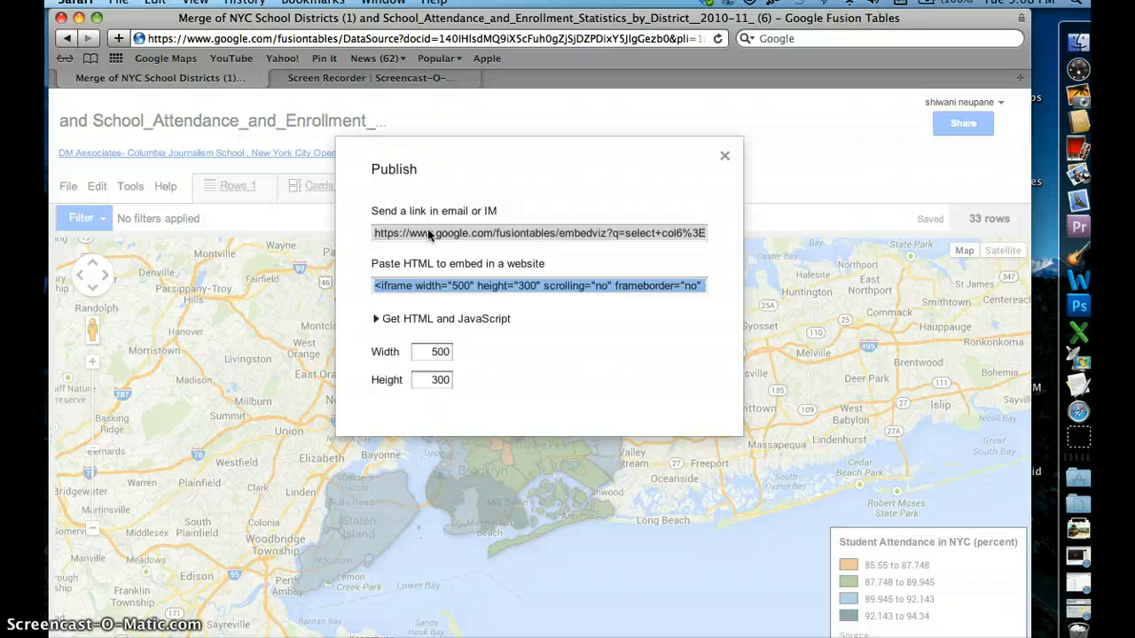
{"action": "left_click", "coordinate": [412, 234]}
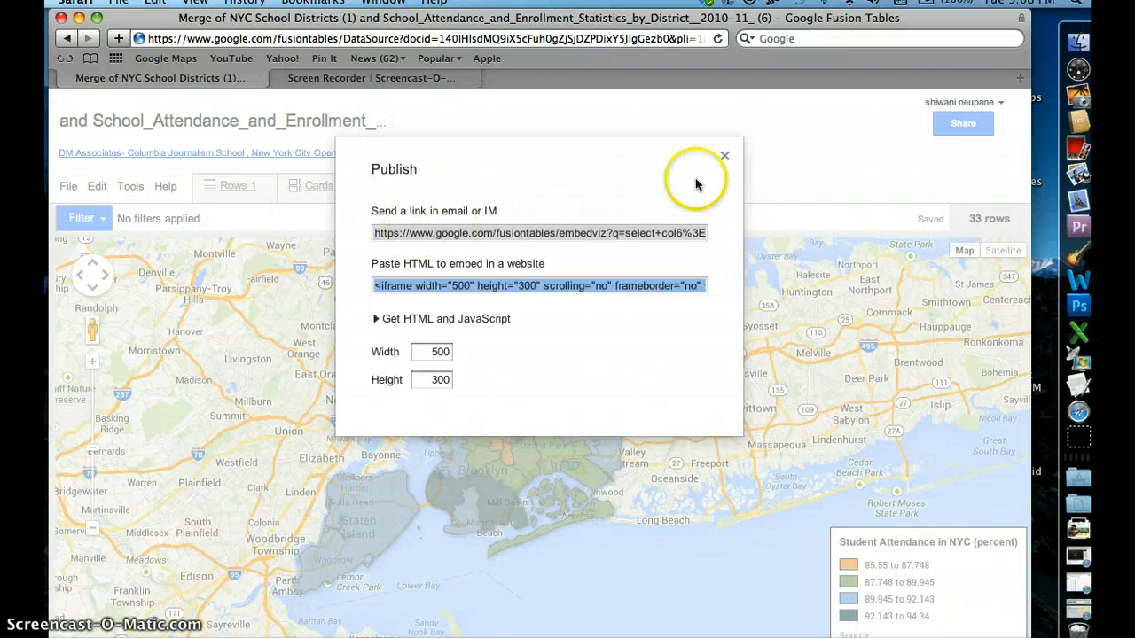
{"action": "left_click", "coordinate": [724, 156]}
Step: Try to load the copied iframe embed code as an address in a new browser tab
{"action": "right_click", "coordinate": [515, 78]}
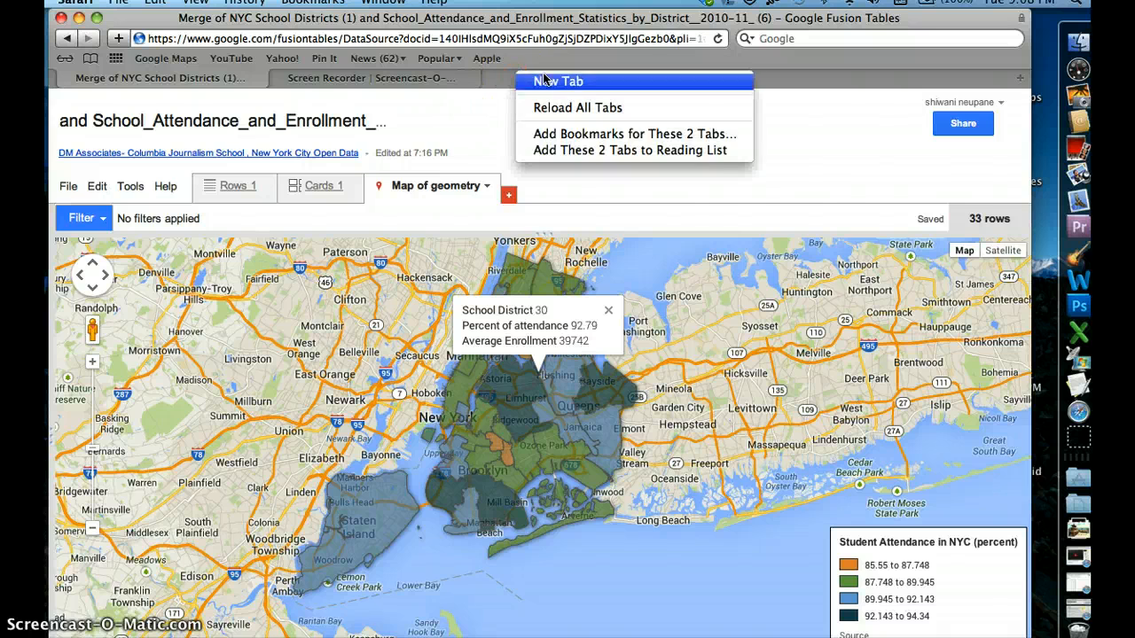
{"action": "left_click", "coordinate": [546, 81]}
{"action": "key", "text": "super+v"}
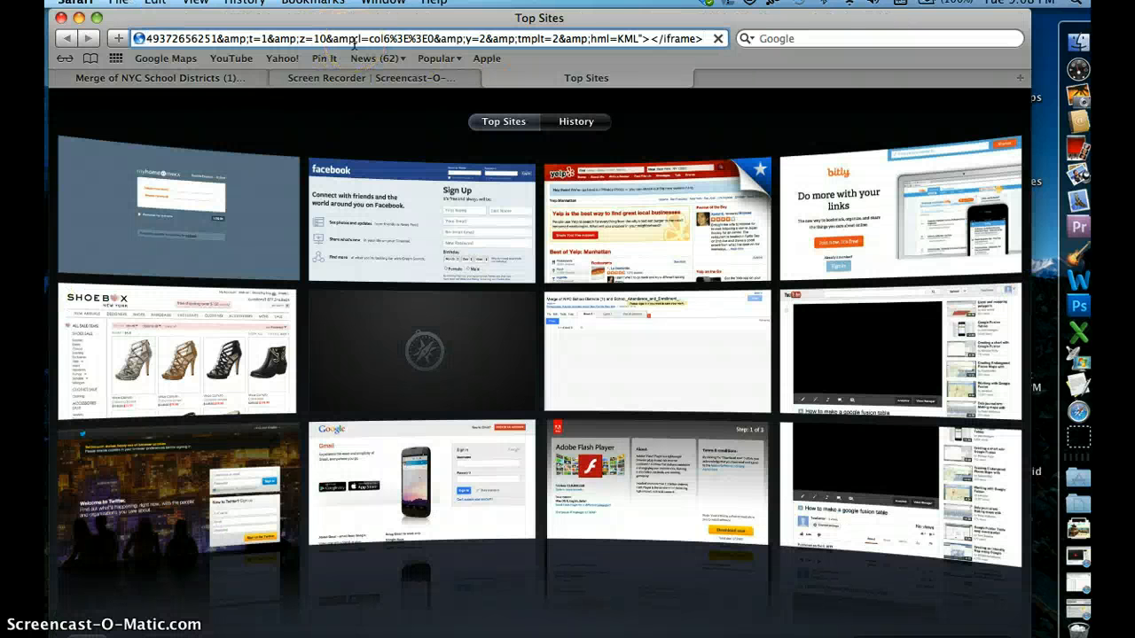
{"action": "key", "text": "Return"}
{"action": "left_click", "coordinate": [335, 36]}
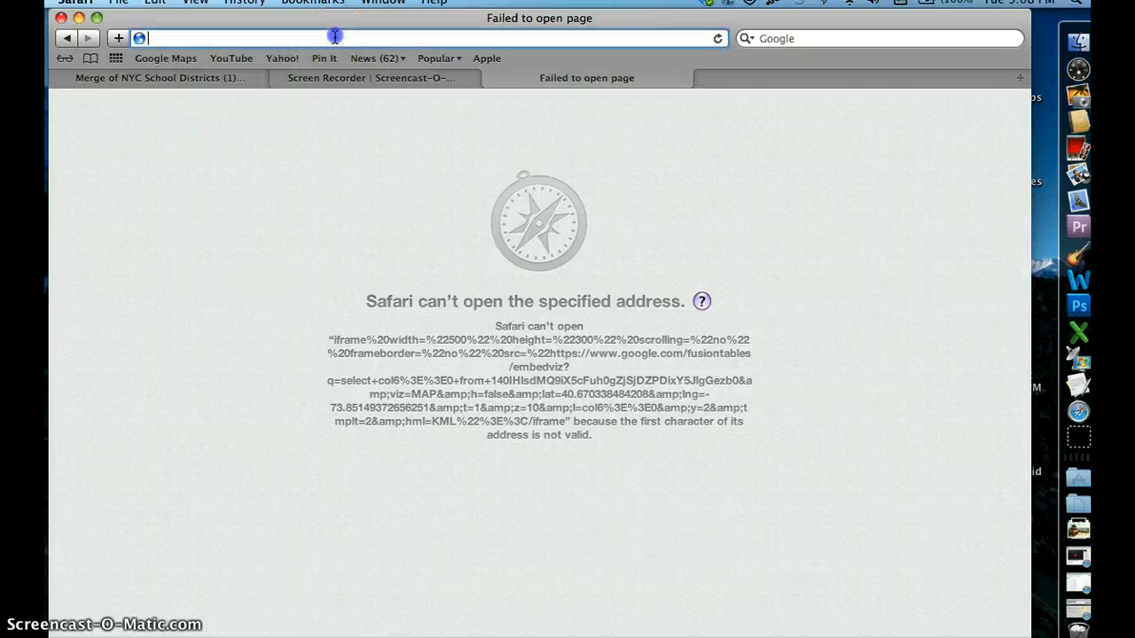
{"action": "type", "text": "<iframe width=\"500\" height=\"300\" scrolling=\"no\" frameborder=\"no\" src=\"https://www.google.com/fusiontables/embedviz?q=select+col6%3E%3E0+from+140IHIsdMQ9iX5cFuh0gZjSjDZPDixY5JIgGezb0&amp;viz=MAP&amp;h=false&amp;lat=40.670338484208&amp;lng=-73.85149372656251&amp;t=1&amp;z=10&amp;l=col6%3E%3E0&amp;y=2&amp;tmplt=2&amp;hml=KML\"></iframe>"}
{"action": "key", "text": "Return"}
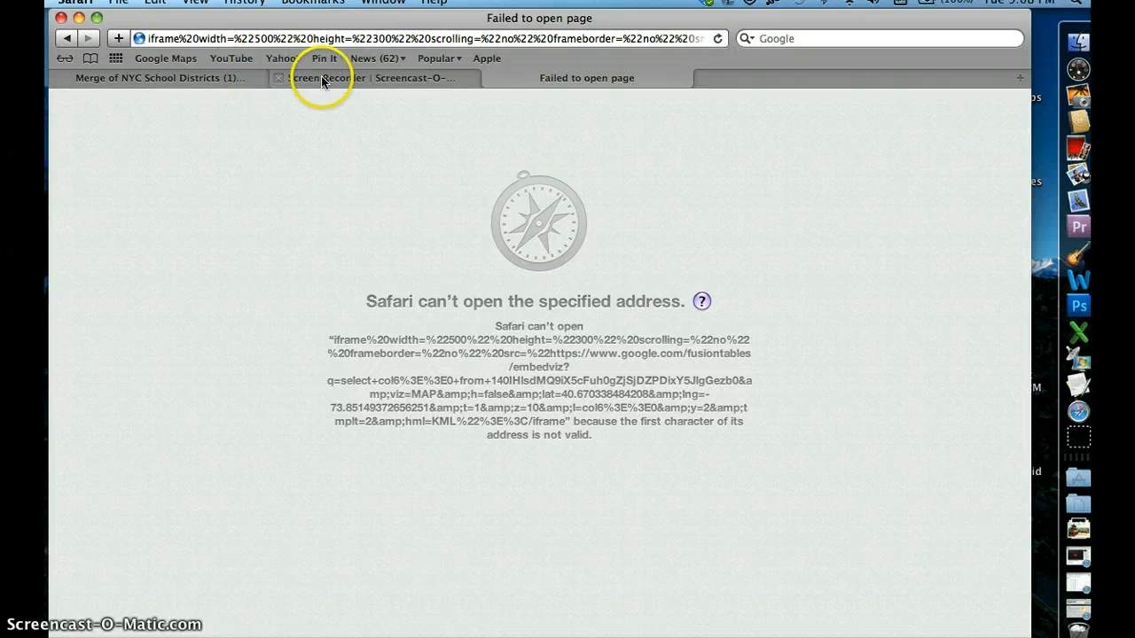
Step: Return to the map and copy its email/IM link from the publish options
{"action": "left_click", "coordinate": [347, 78]}
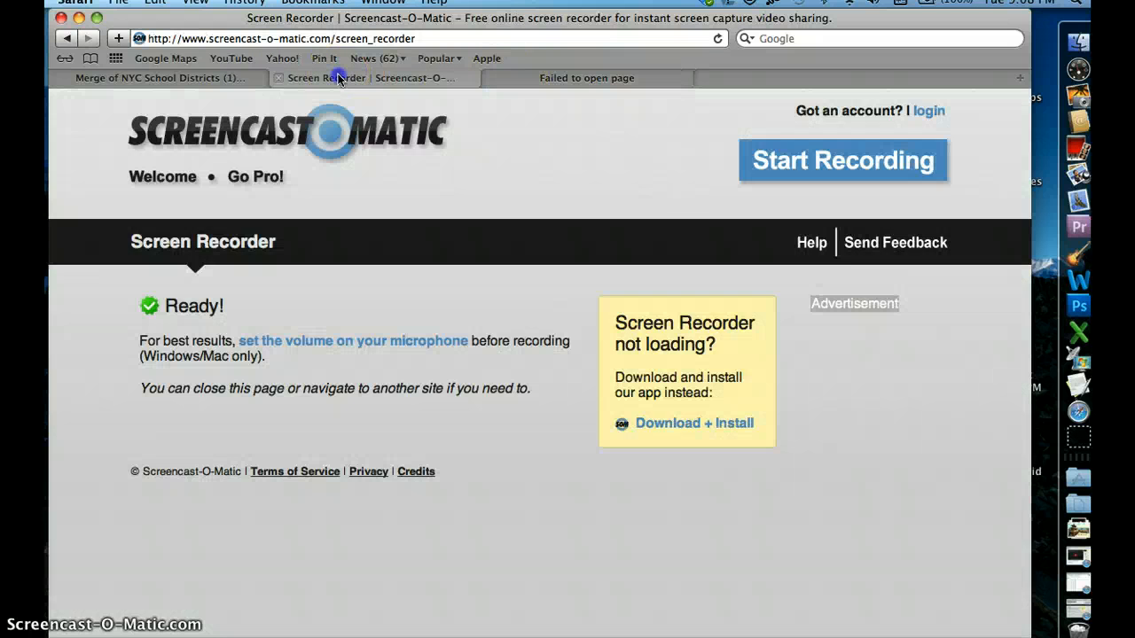
{"action": "left_click", "coordinate": [193, 78]}
{"action": "left_click", "coordinate": [488, 186]}
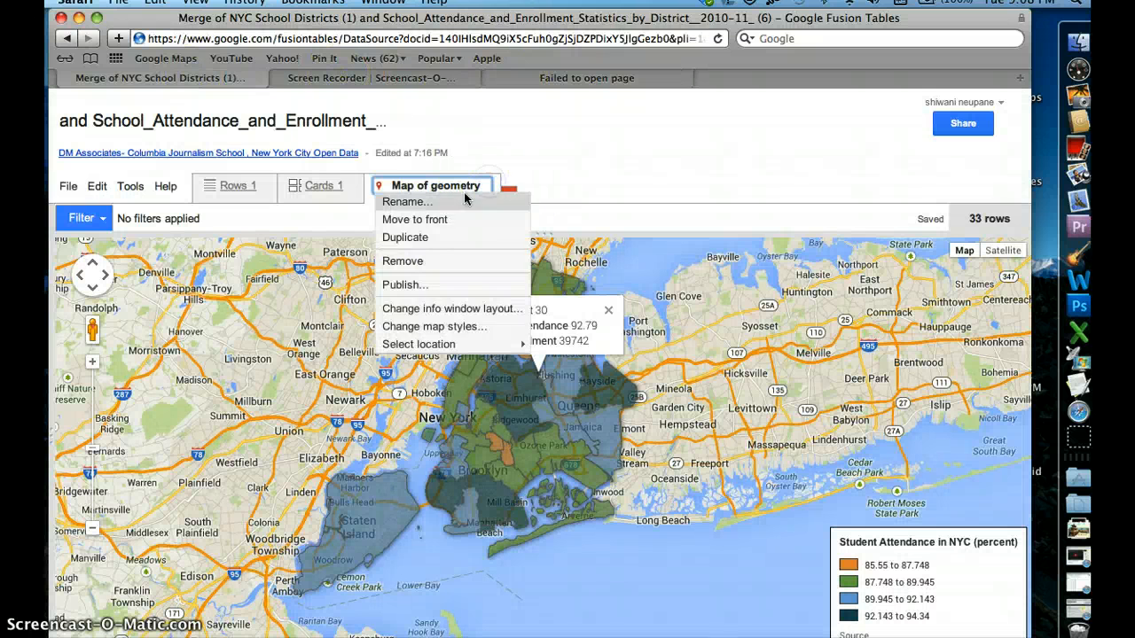
{"action": "left_click", "coordinate": [420, 285]}
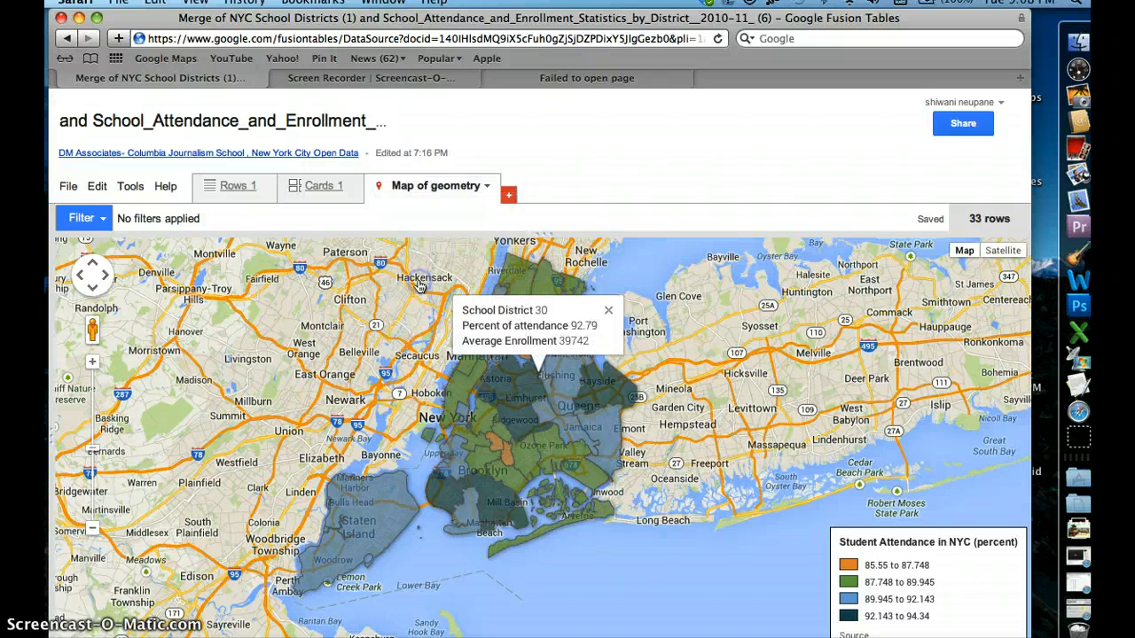
{"action": "left_click", "coordinate": [393, 232]}
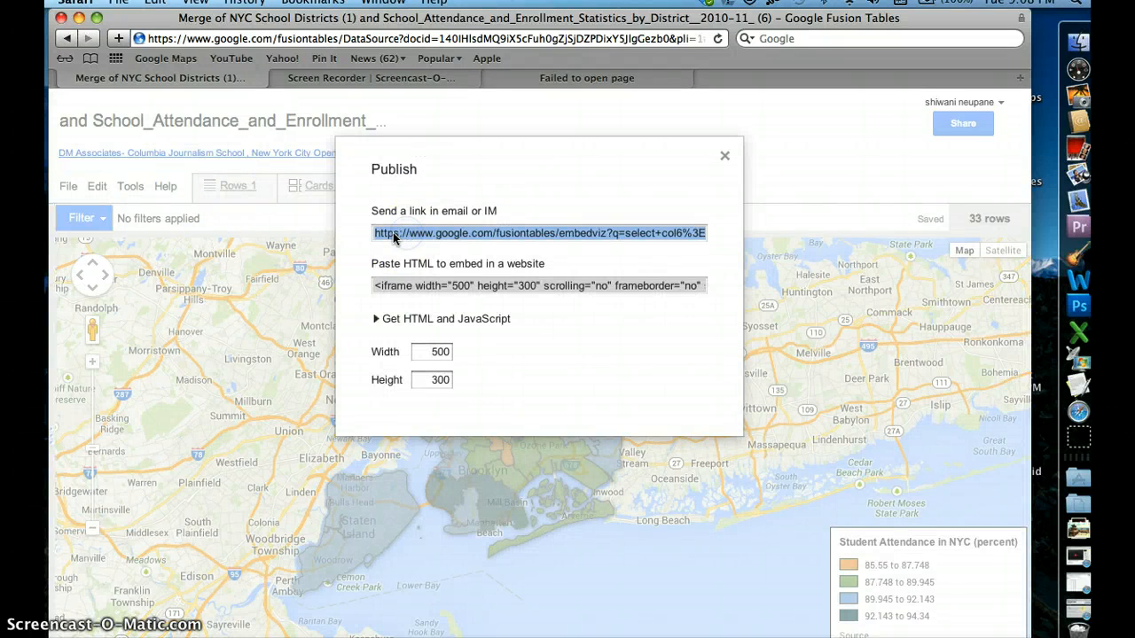
{"action": "left_click", "coordinate": [724, 156]}
Step: Load the copied publish link in place of the failed address, view the published map, and return to the table
{"action": "left_click", "coordinate": [571, 77]}
{"action": "left_click", "coordinate": [484, 41]}
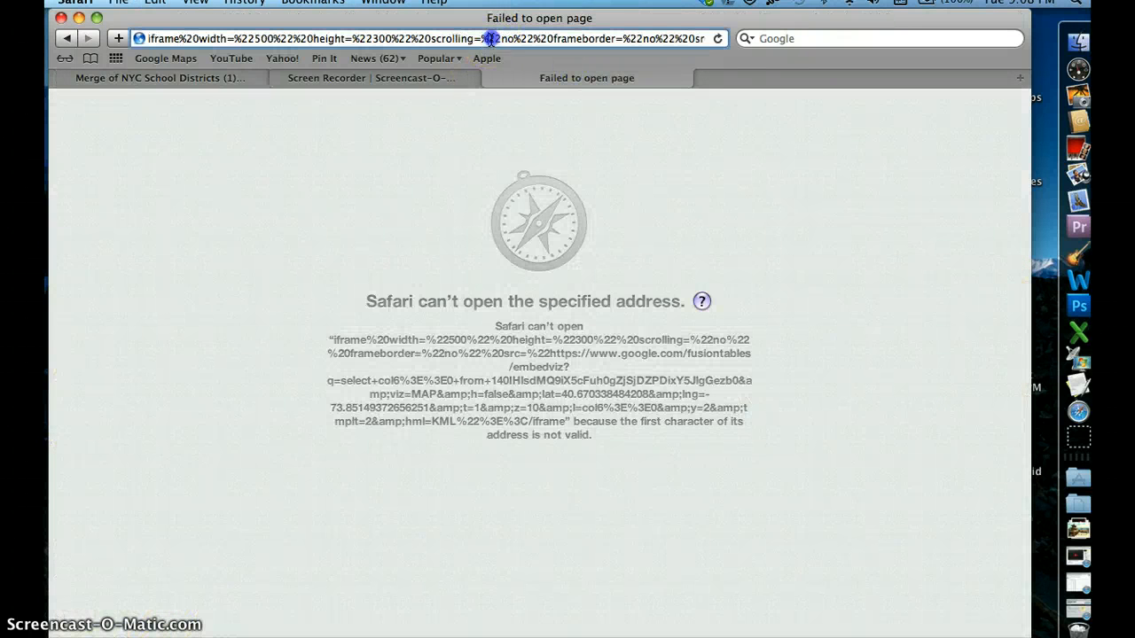
{"action": "left_click_drag", "start_coordinate": [145, 40], "coordinate": [428, 87]}
{"action": "key", "text": "BackSpace"}
{"action": "type", "text": "https://www.google.com/fusiontables/embedviz?q=select+col6%3E%3E0+from+140IHlsdMQ9iX5cFuh0gZjSjDZPDixY5JlgGezb0&viz=MAP&h=false&lat=40.670338484208&lng=-73.85149372656251&t=1&z=10&l=col6%3E%3E0&y=2&tmplt=2&hml=KML"}
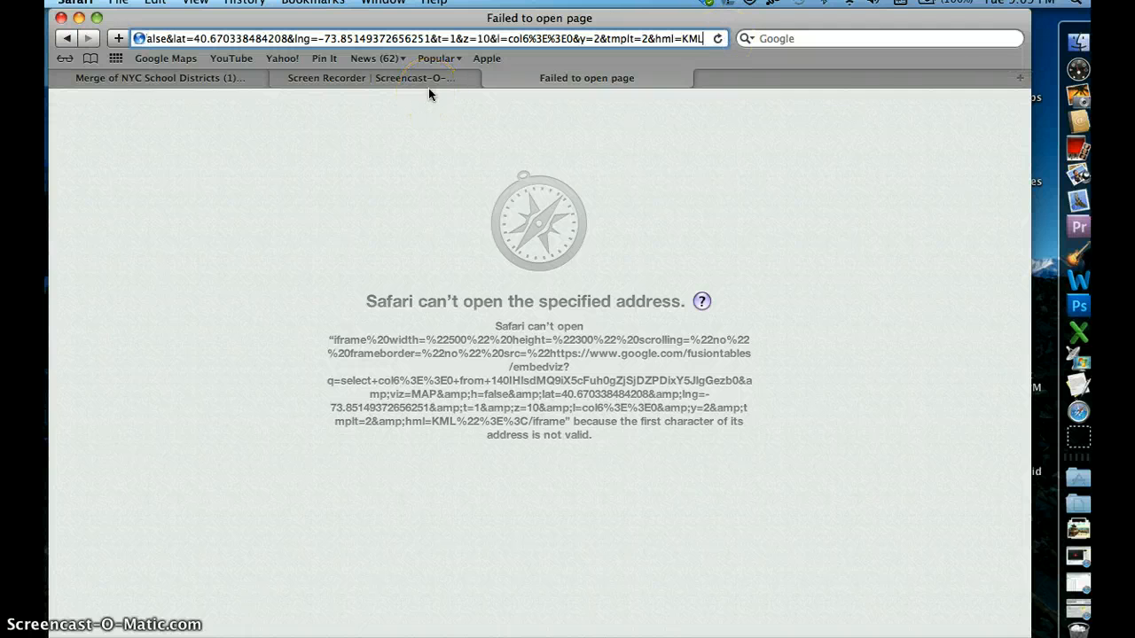
{"action": "key", "text": "Return"}
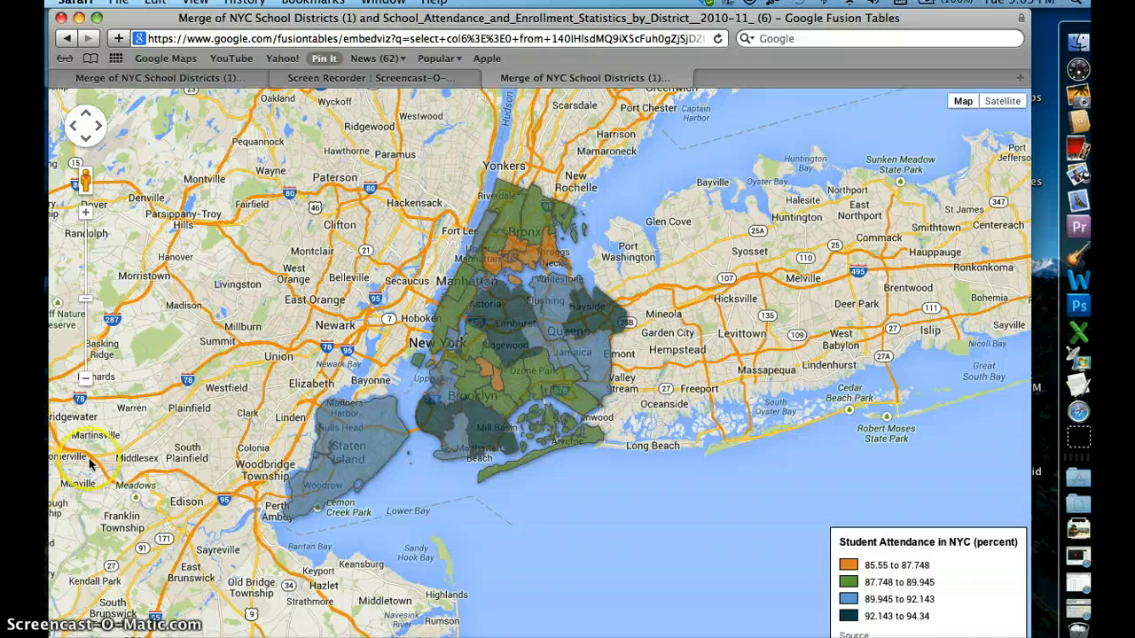
{"action": "left_click", "coordinate": [491, 79]}
{"action": "left_click", "coordinate": [209, 78]}
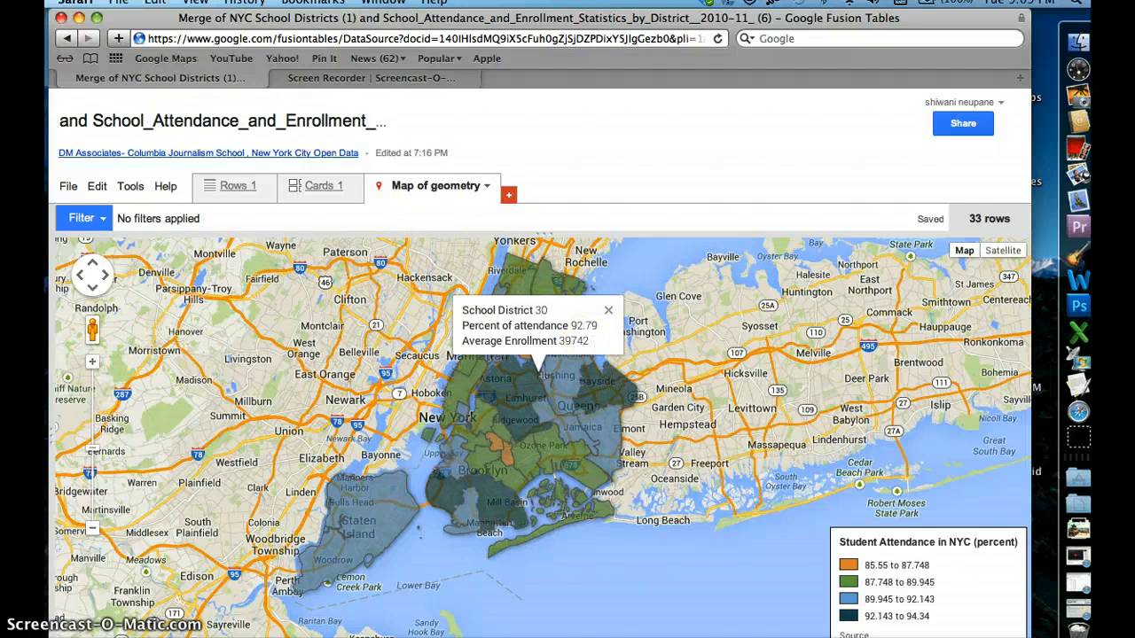
Step: Zoom in on Brooklyn and Queens and review the embed width and height in the publish options
{"action": "left_click", "coordinate": [93, 362]}
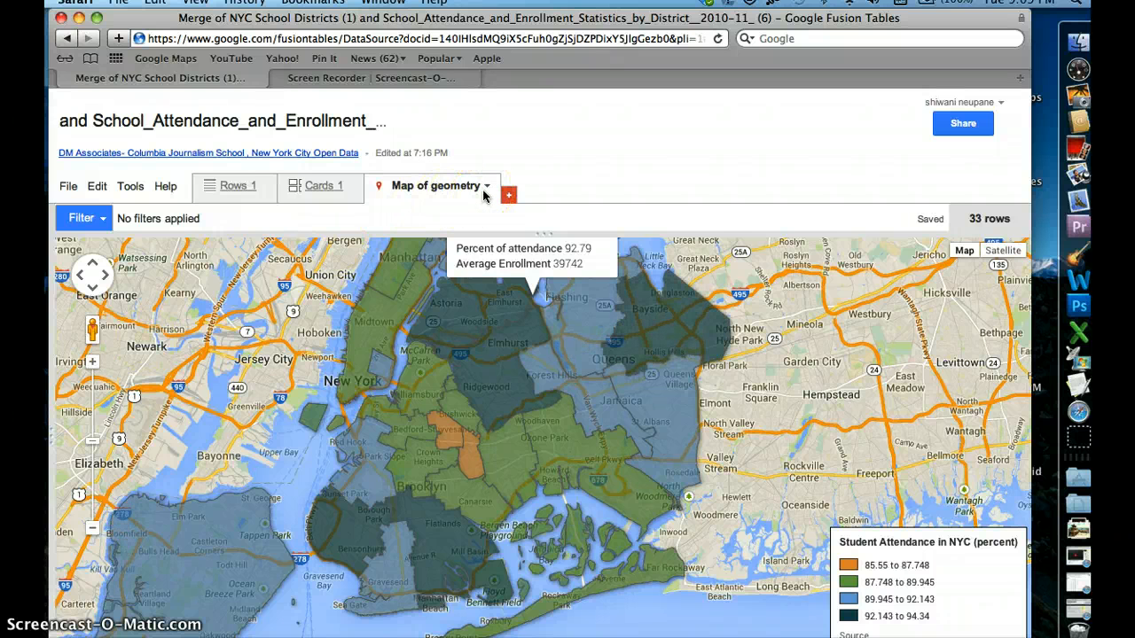
{"action": "left_click", "coordinate": [486, 186]}
{"action": "left_click", "coordinate": [413, 285]}
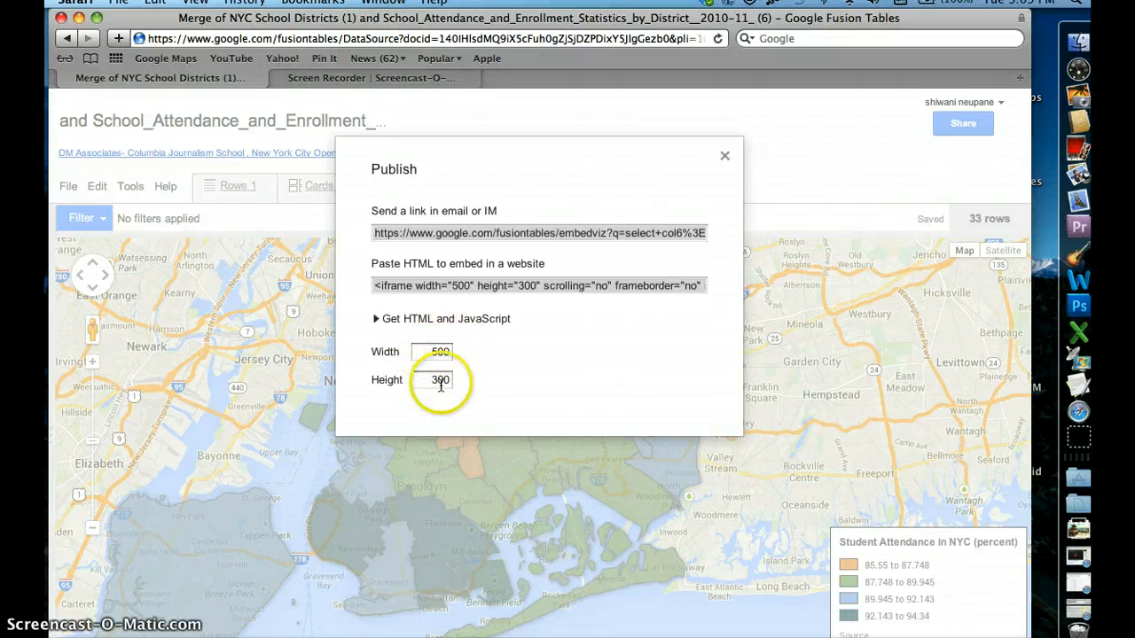
{"action": "left_click", "coordinate": [725, 157]}
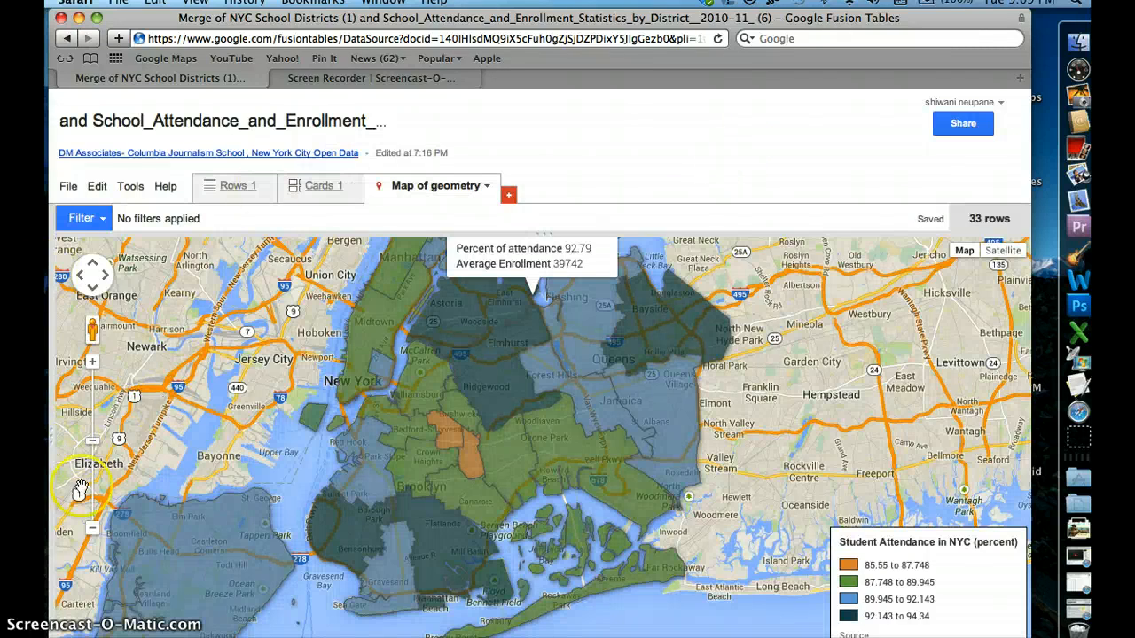
{"action": "left_click", "coordinate": [94, 528]}
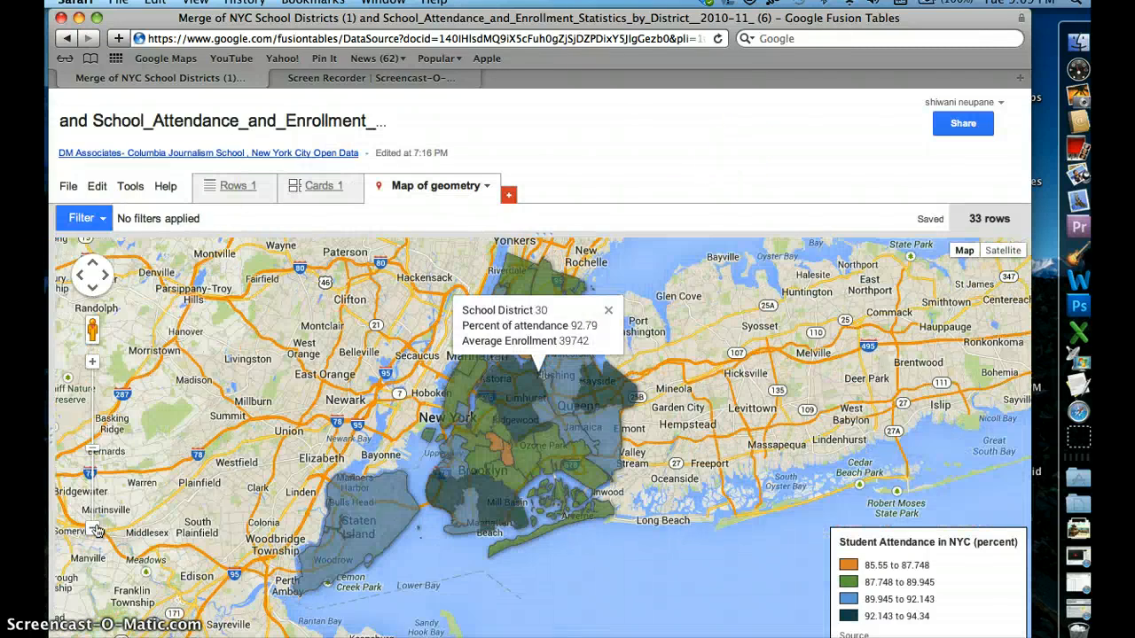
{"action": "left_click", "coordinate": [95, 529]}
{"action": "left_click", "coordinate": [96, 362]}
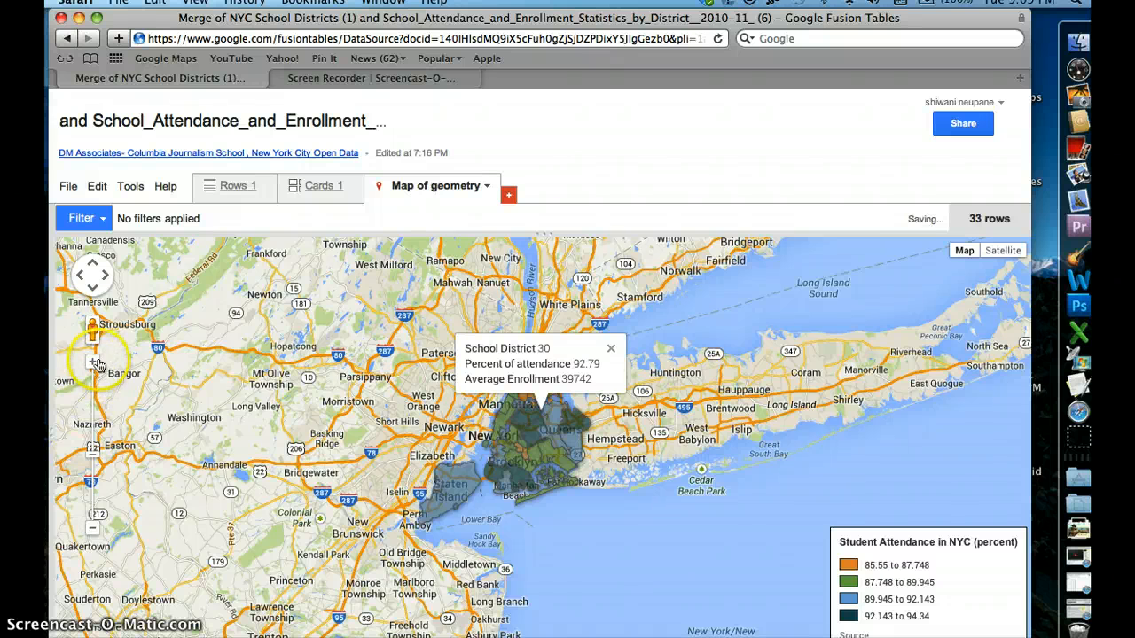